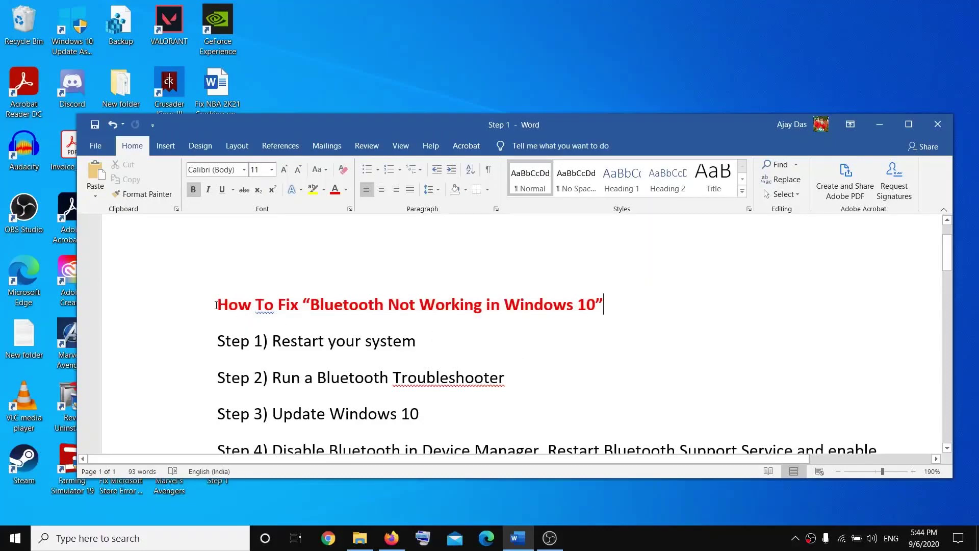
Highlight the red title and the Step 1 line in the Word guide
{"action": "left_click_drag", "start_coordinate": [217, 305], "coordinate": [641, 310]}
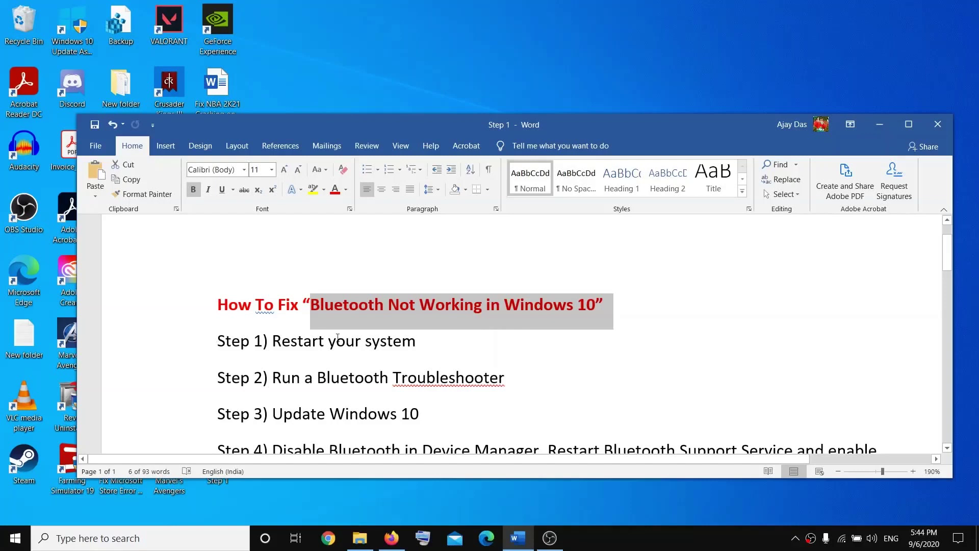
{"action": "left_click_drag", "start_coordinate": [447, 343], "coordinate": [217, 342]}
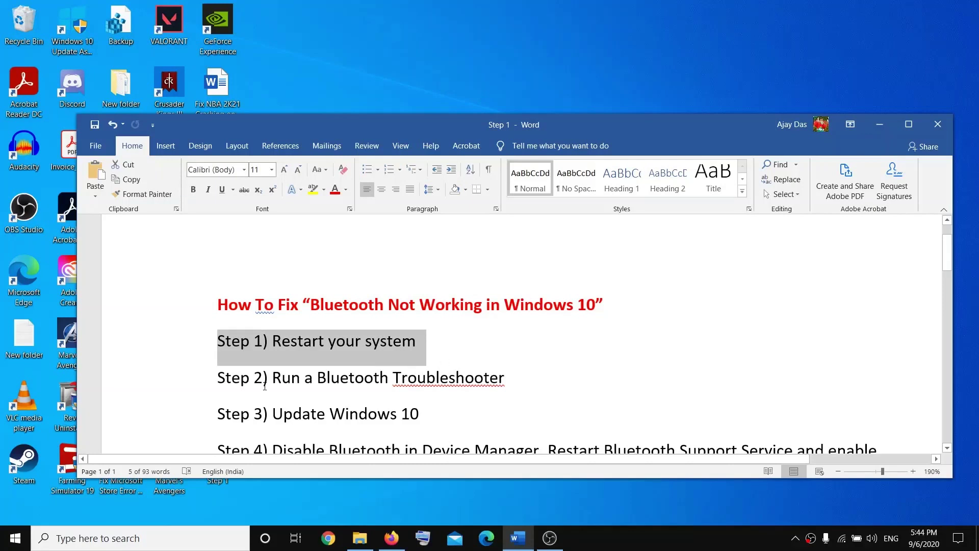
{"action": "left_click", "coordinate": [300, 390]}
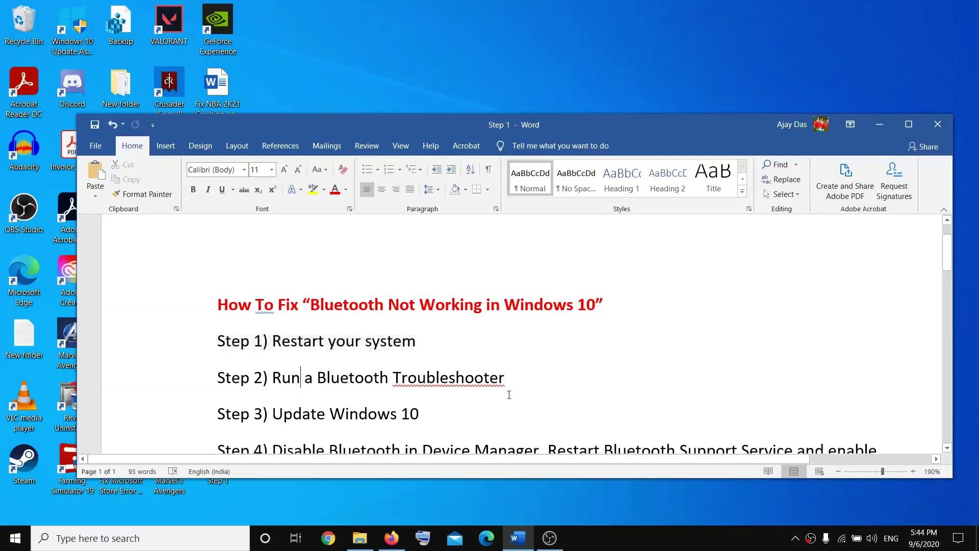
Run the Bluetooth troubleshooter from Settings > Update & Security > Additional troubleshooters
{"action": "left_click", "coordinate": [16, 544]}
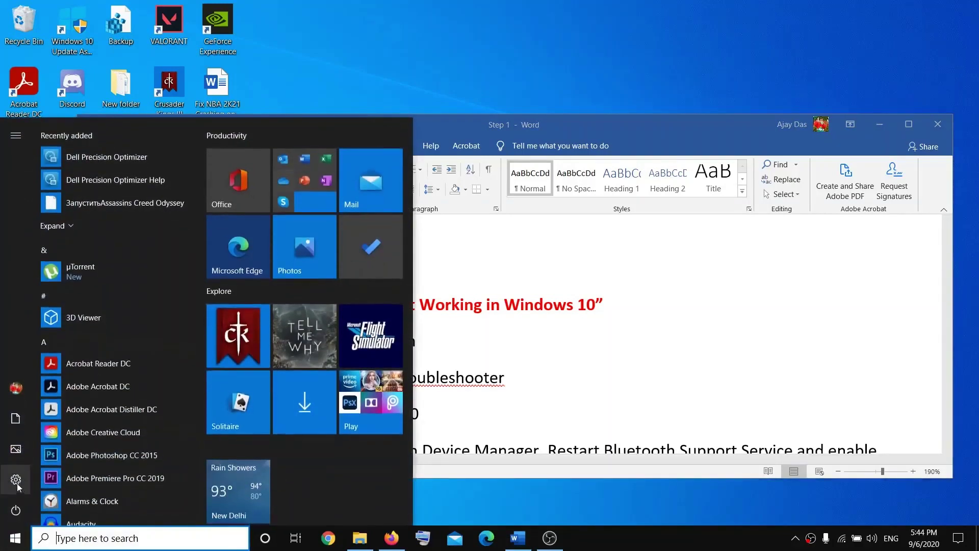
{"action": "mouse_move", "coordinate": [20, 481]}
{"action": "left_click", "coordinate": [49, 483]}
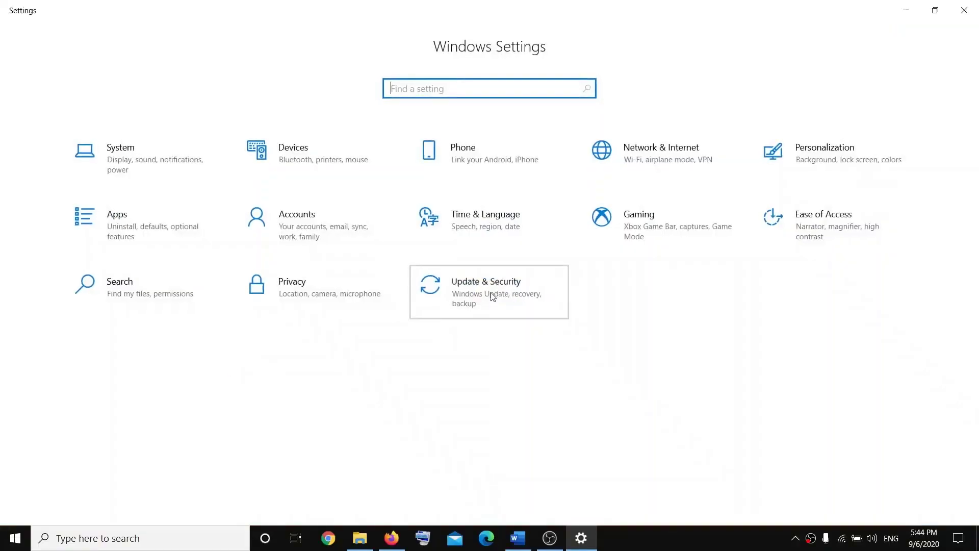
{"action": "left_click", "coordinate": [493, 297]}
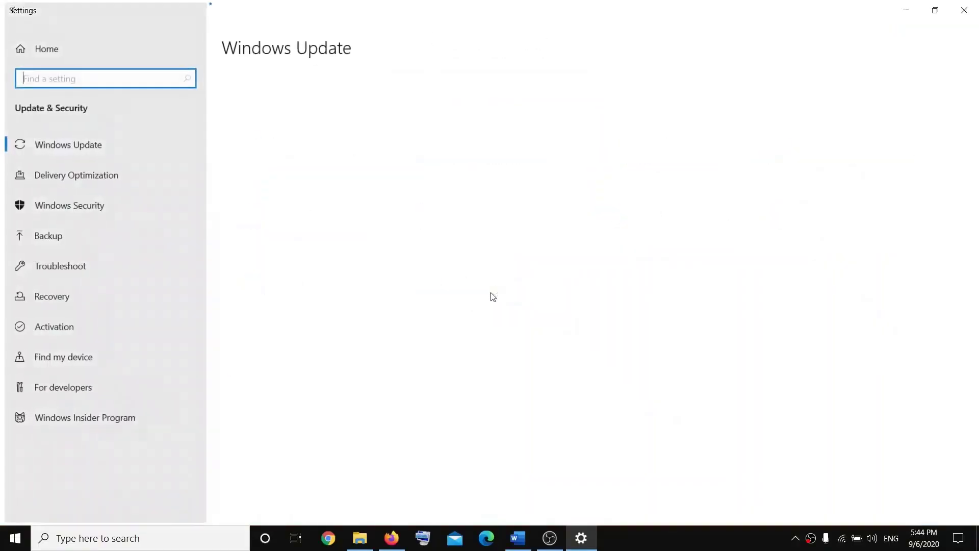
{"action": "left_click", "coordinate": [75, 265]}
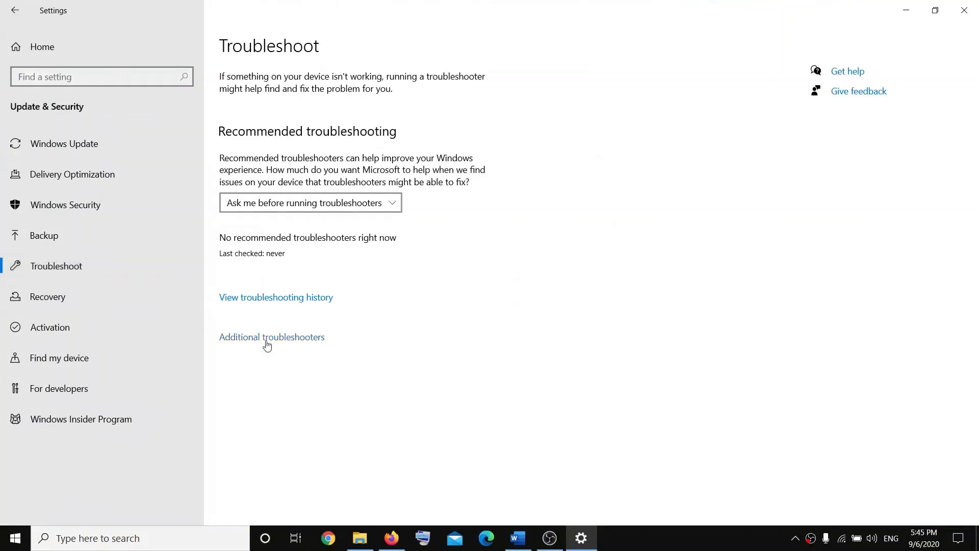
{"action": "left_click", "coordinate": [267, 340]}
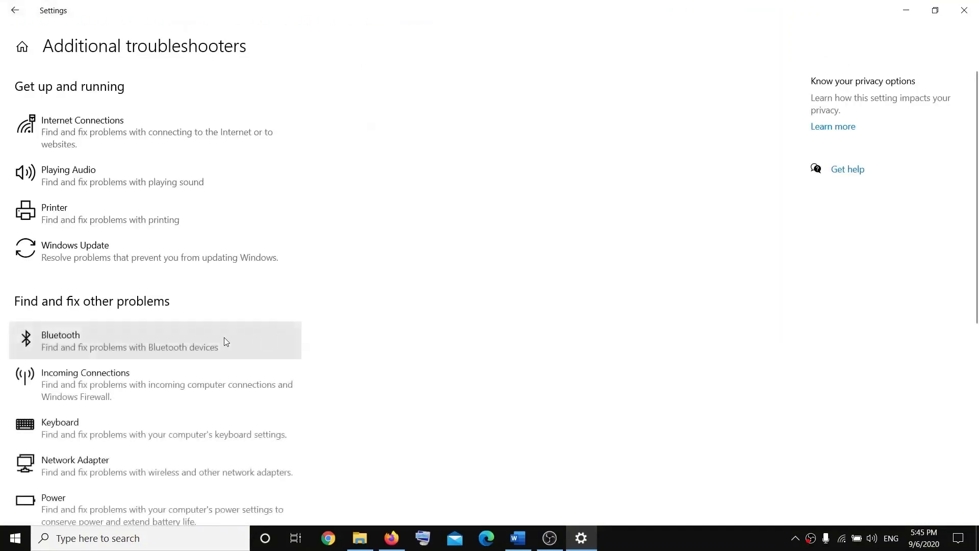
{"action": "left_click", "coordinate": [67, 348]}
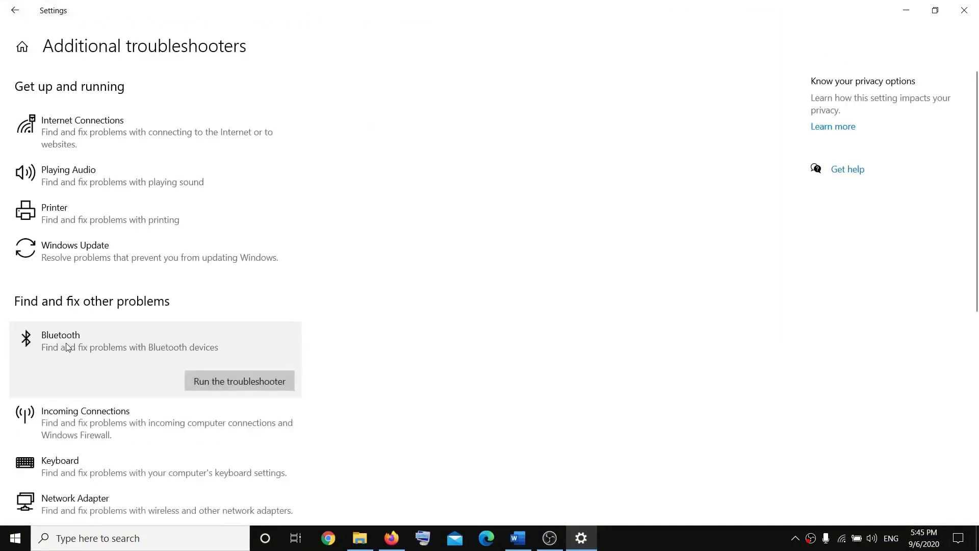
{"action": "left_click", "coordinate": [230, 387]}
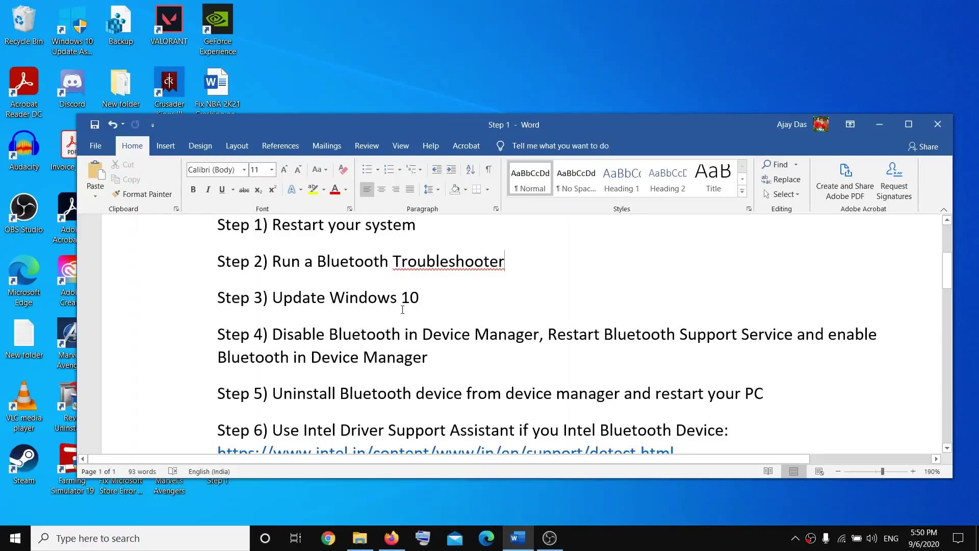
Highlight Step 3 in the guide, then check for updates in Settings' Windows Update page
{"action": "left_click_drag", "start_coordinate": [462, 304], "coordinate": [217, 301]}
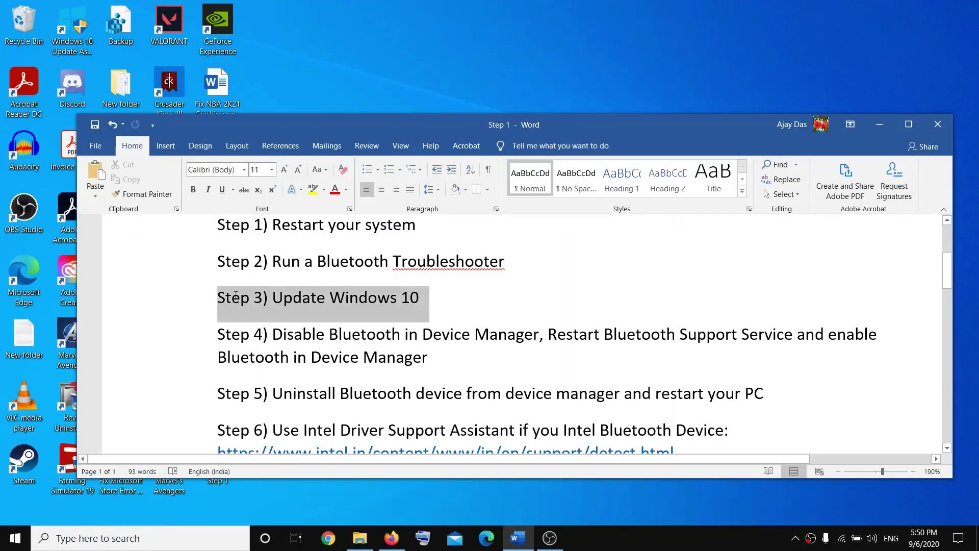
{"action": "left_click", "coordinate": [15, 538]}
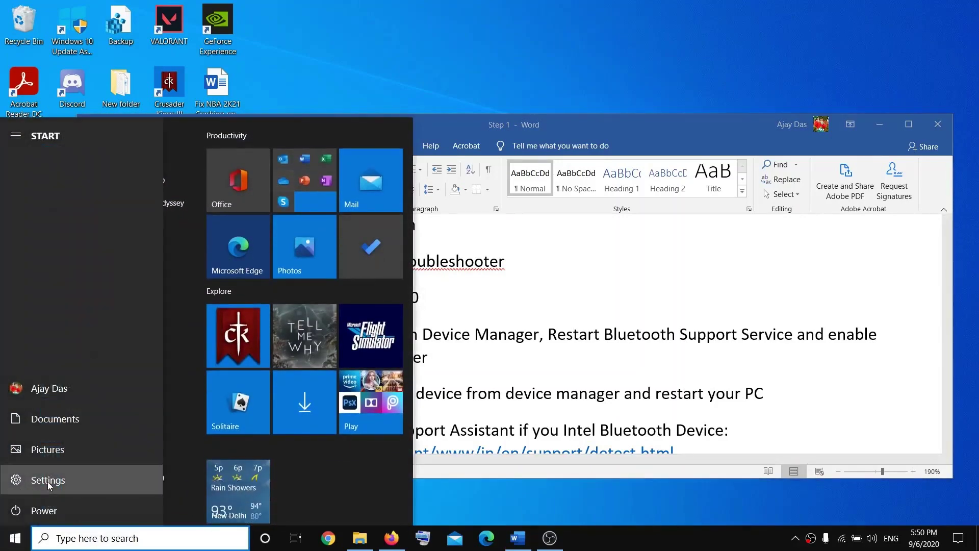
{"action": "left_click", "coordinate": [47, 481]}
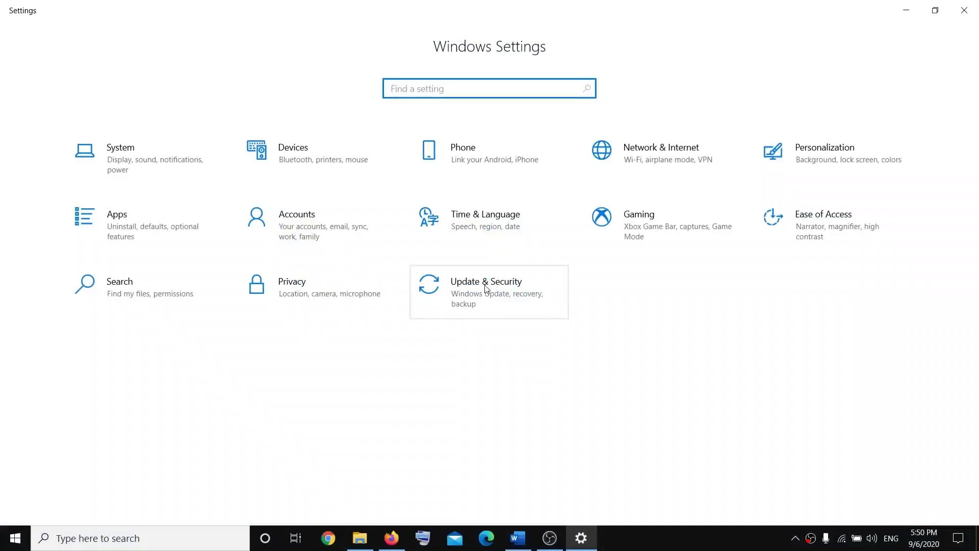
{"action": "left_click", "coordinate": [486, 290]}
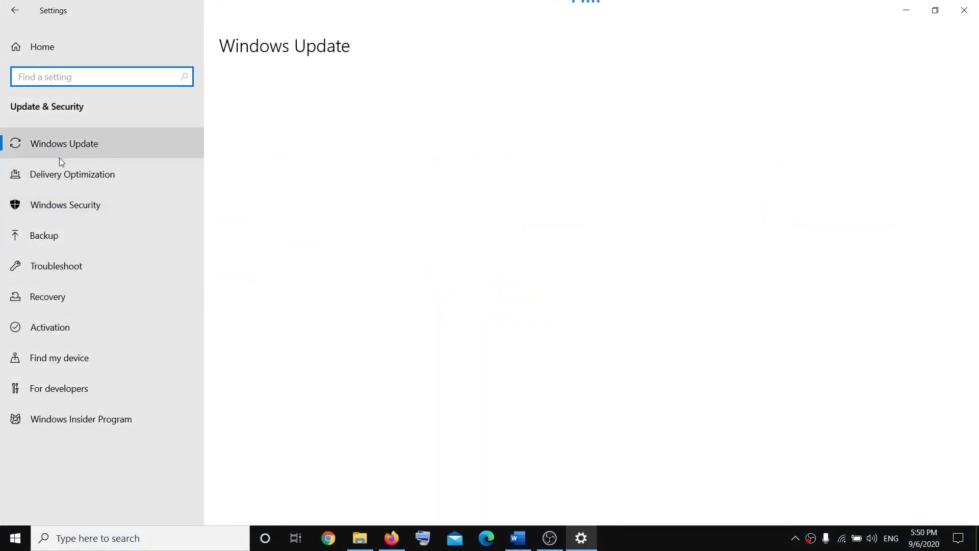
{"action": "left_click", "coordinate": [74, 148]}
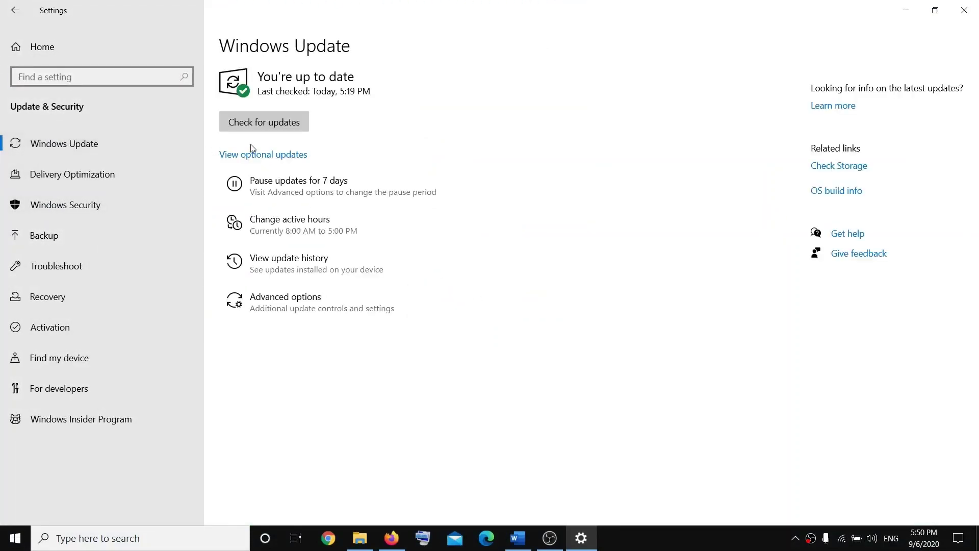
{"action": "left_click", "coordinate": [263, 123]}
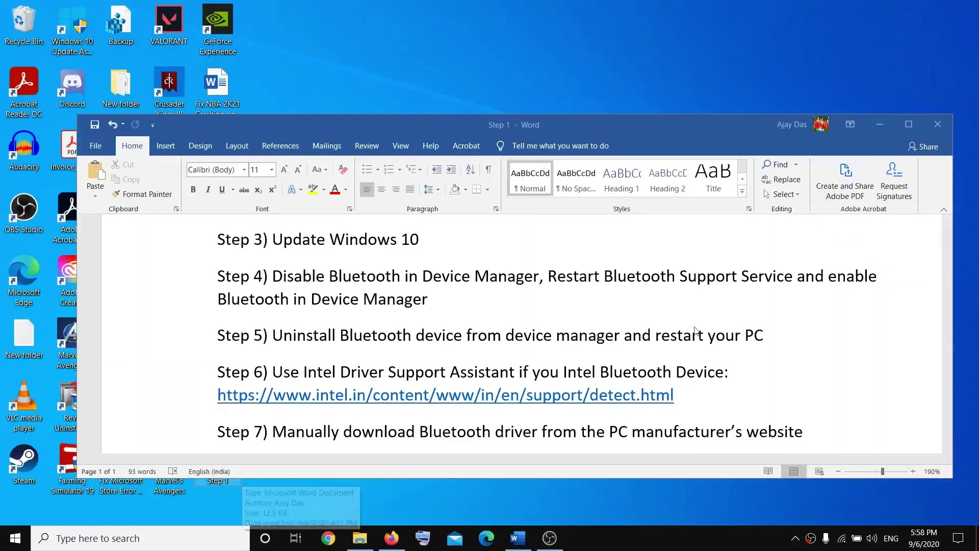
Disable the Intel(R) Wireless Bluetooth(R) adapter in Device Manager and confirm with Yes
{"action": "right_click", "coordinate": [7, 542]}
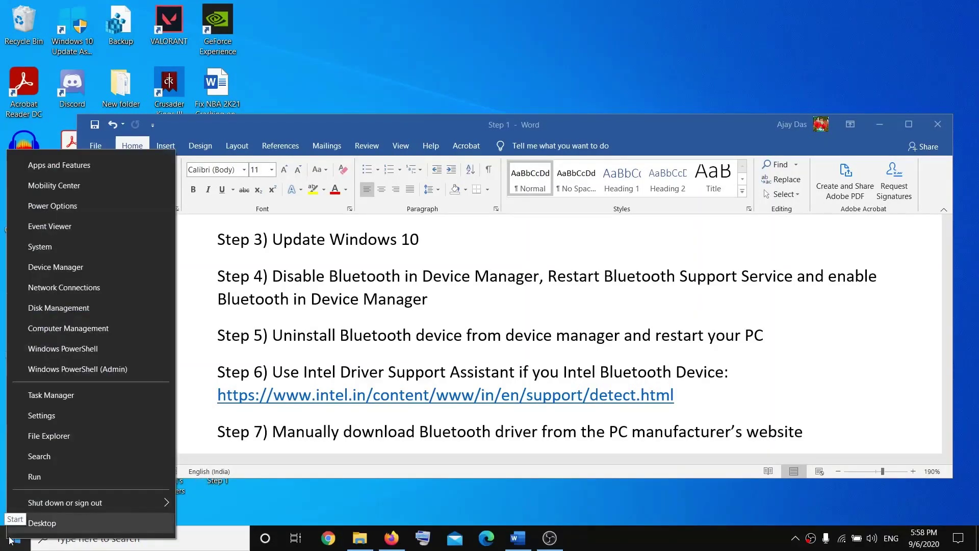
{"action": "left_click", "coordinate": [44, 267]}
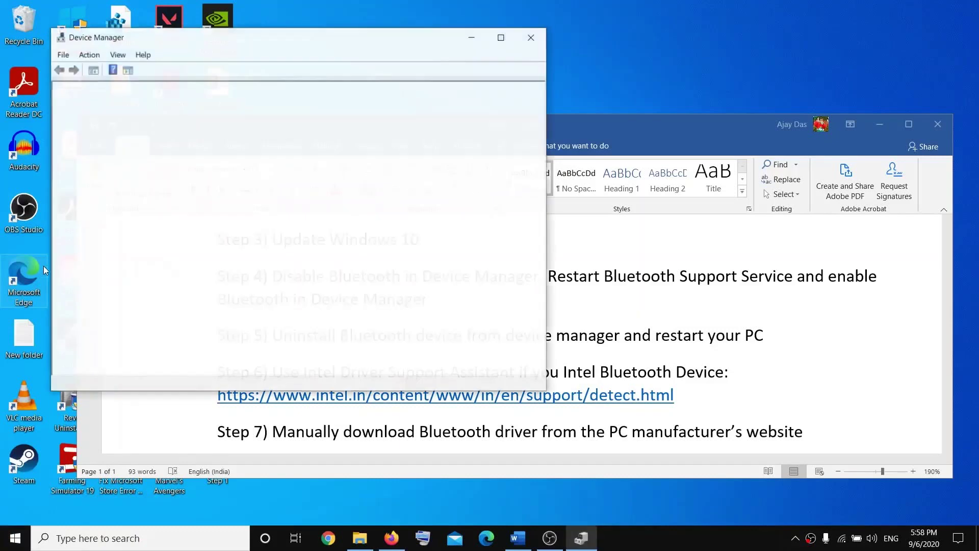
{"action": "left_click", "coordinate": [71, 123]}
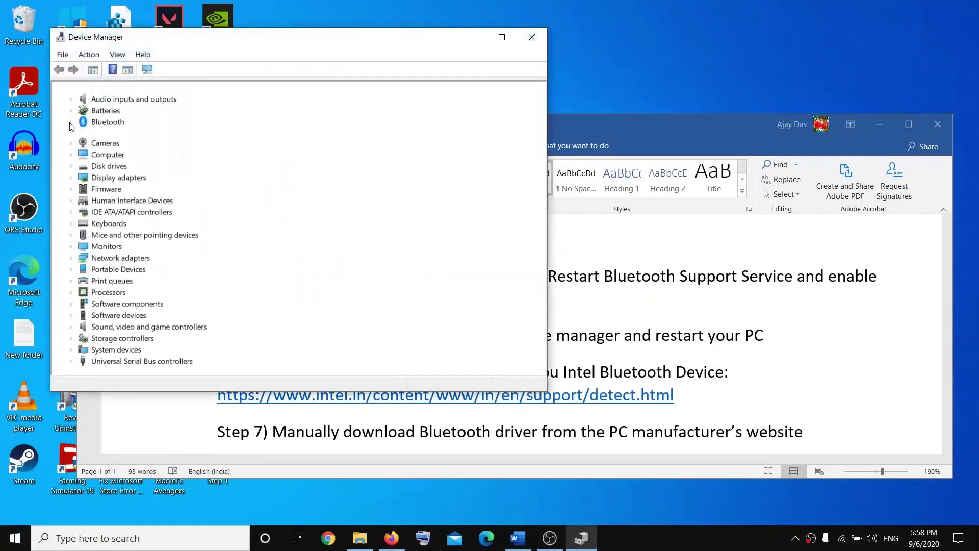
{"action": "right_click", "coordinate": [123, 137]}
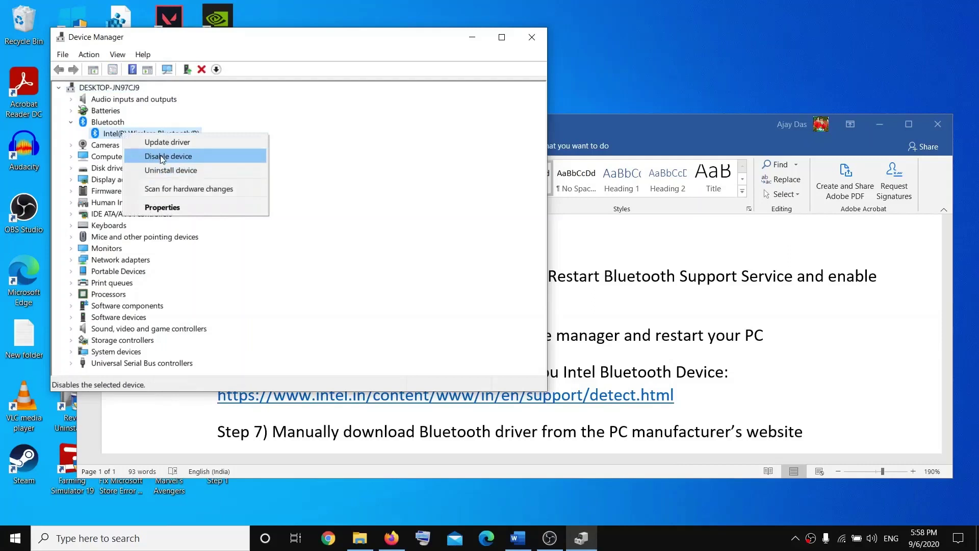
{"action": "left_click", "coordinate": [161, 156]}
{"action": "left_click", "coordinate": [520, 285]}
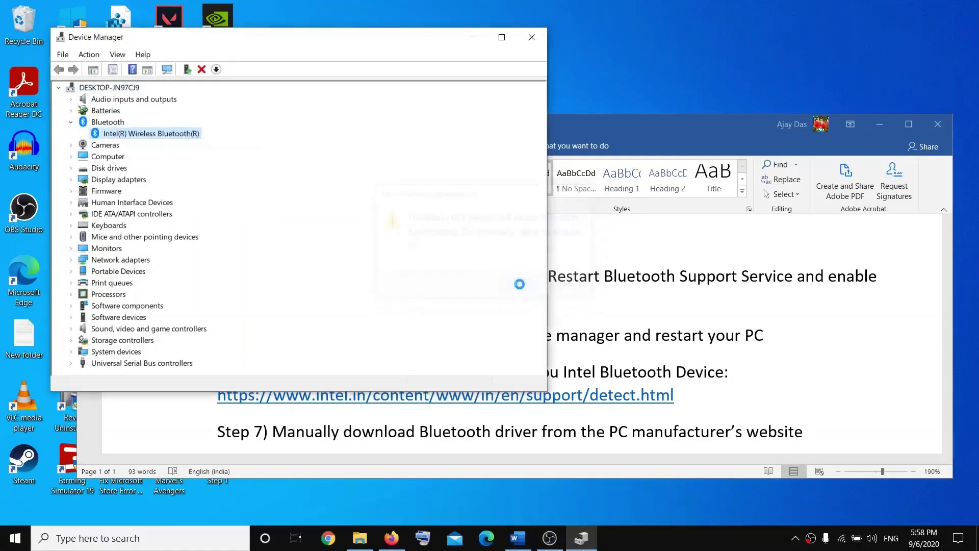
Search 'ser' from the taskbar to bring up the Services app
{"action": "left_click", "coordinate": [81, 536]}
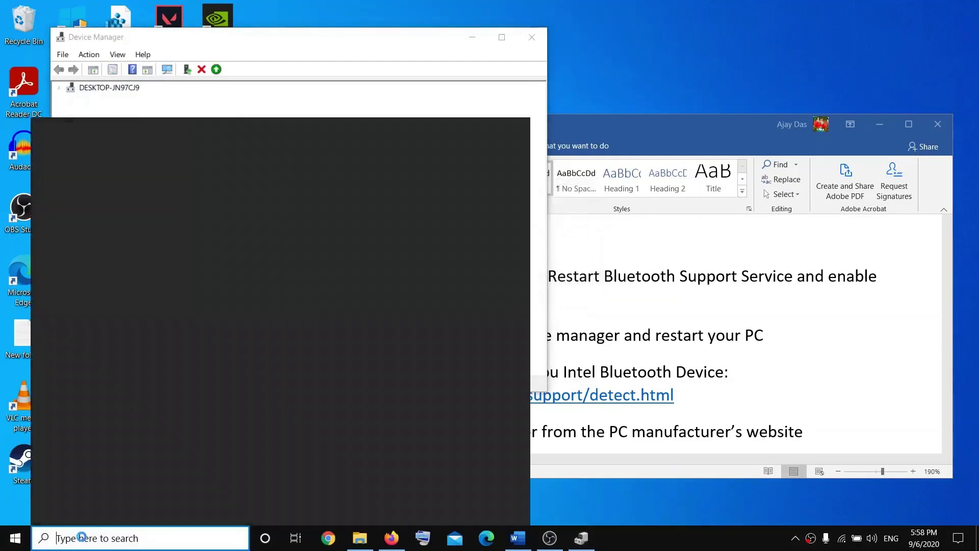
{"action": "type", "text": "ser"}
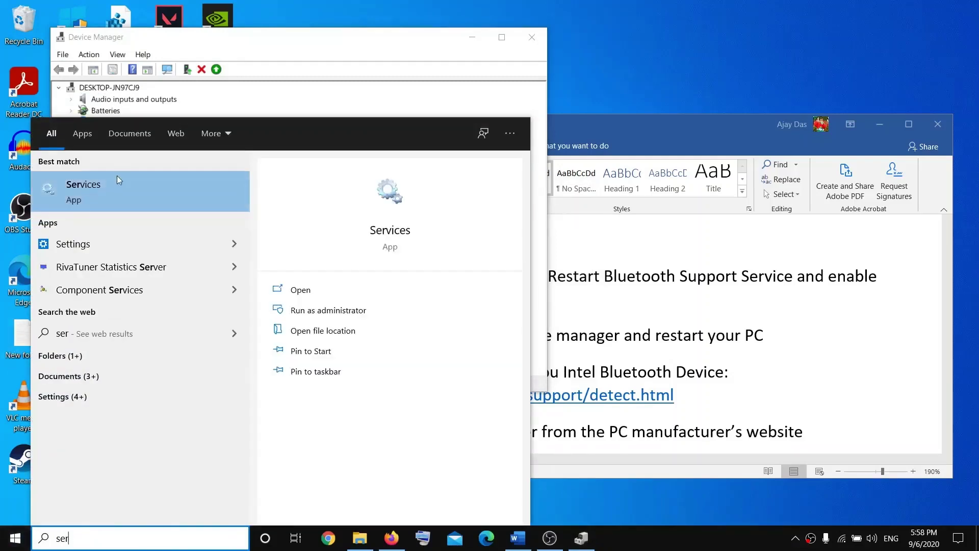
{"action": "right_click", "coordinate": [115, 191]}
{"action": "left_click", "coordinate": [170, 209]}
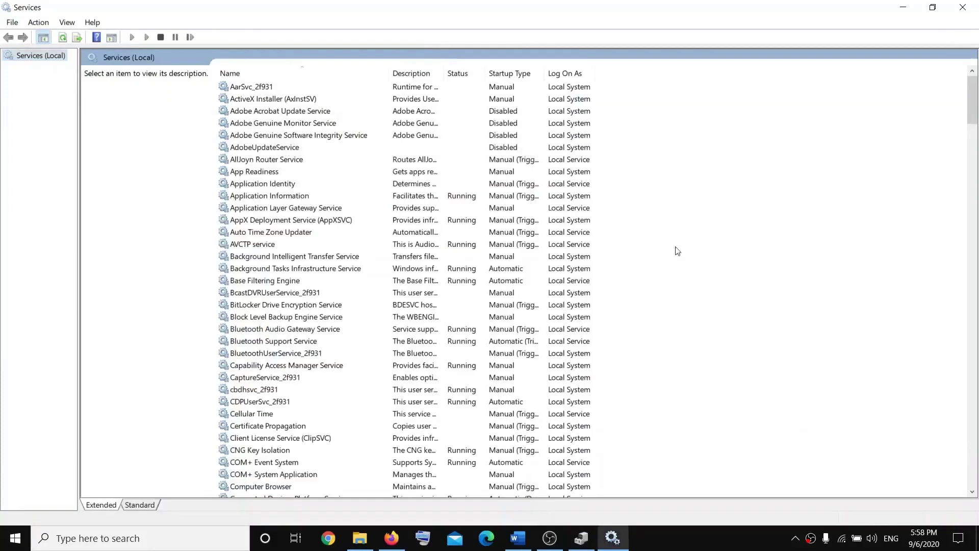
Set Bluetooth Support Service to Automatic startup, verify Local Service logon, and apply
{"action": "left_click", "coordinate": [287, 342]}
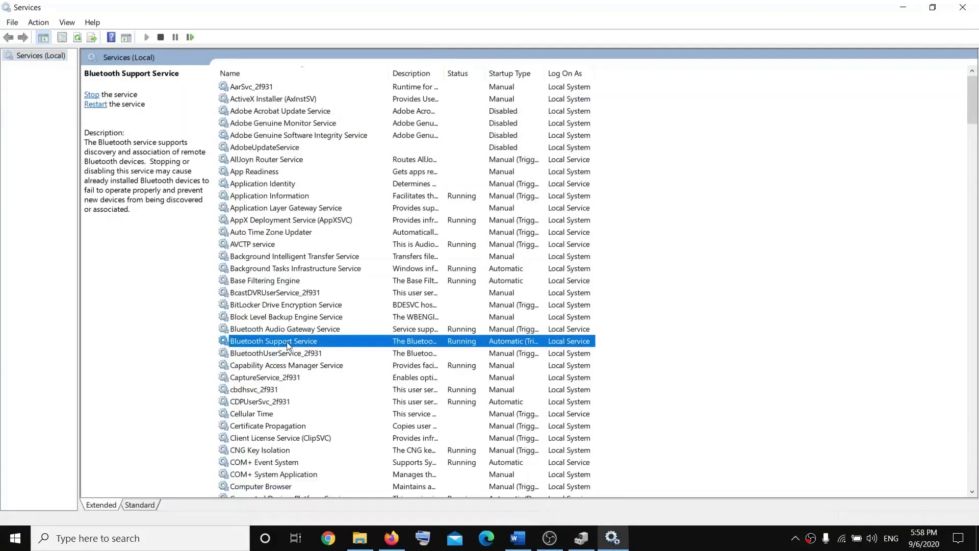
{"action": "right_click", "coordinate": [329, 343]}
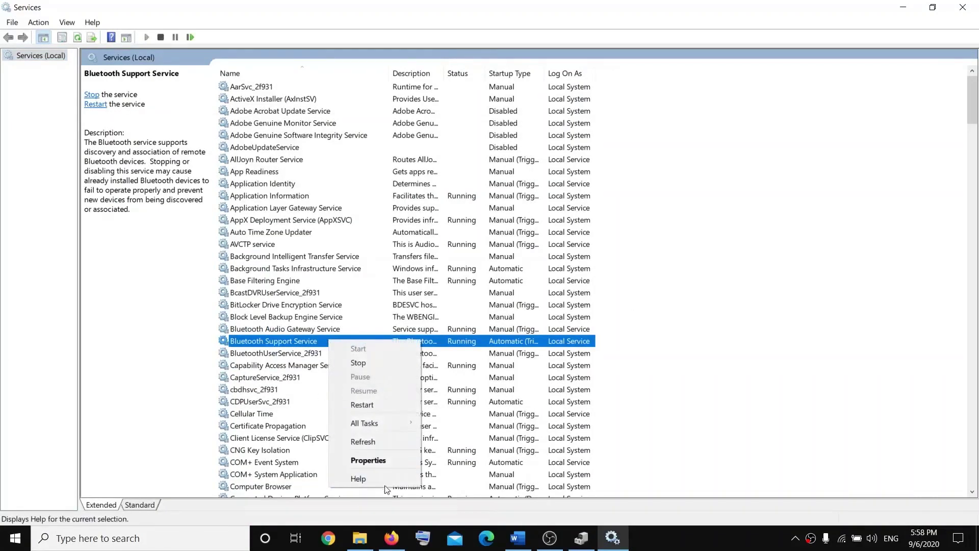
{"action": "left_click", "coordinate": [368, 461]}
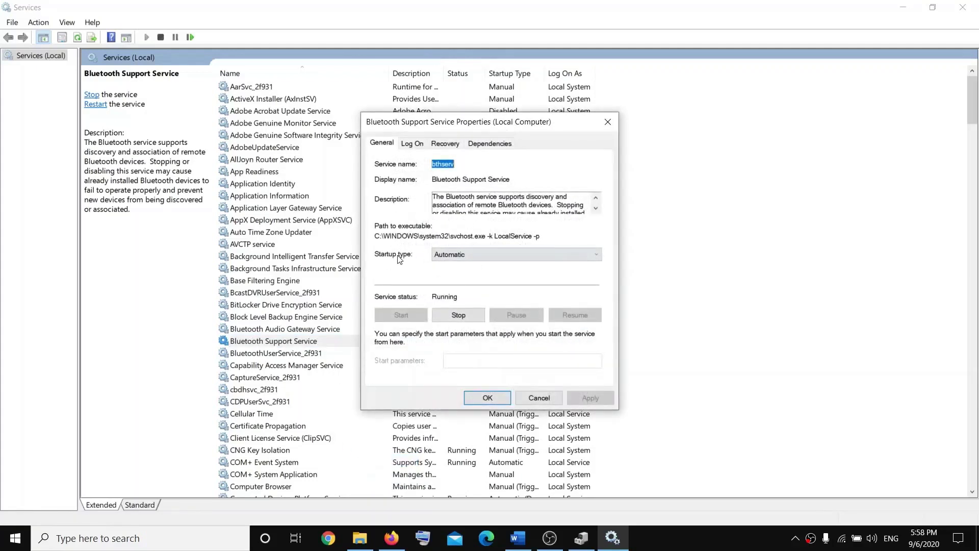
{"action": "left_click", "coordinate": [442, 255]}
{"action": "left_click", "coordinate": [450, 276]}
{"action": "left_click", "coordinate": [412, 144]}
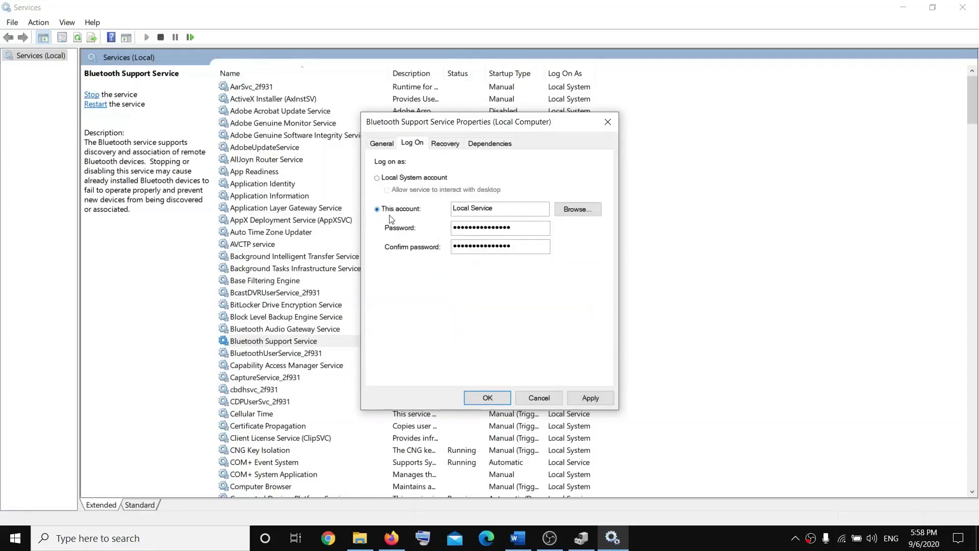
{"action": "left_click", "coordinate": [590, 397]}
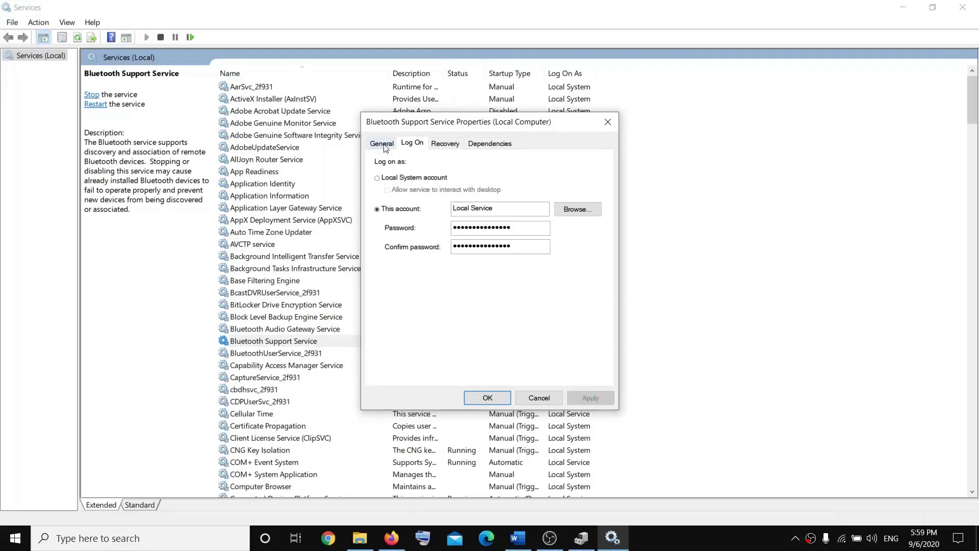
{"action": "left_click", "coordinate": [383, 145]}
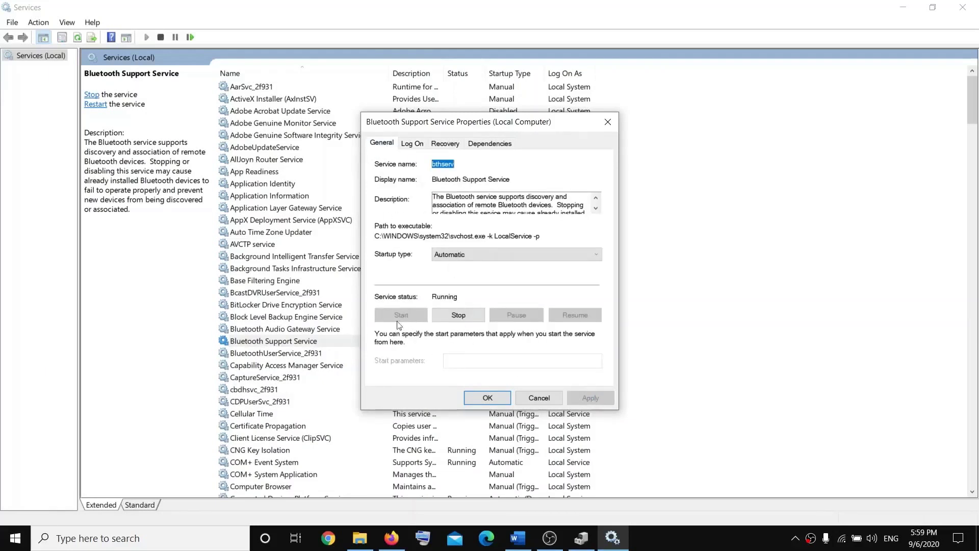
{"action": "left_click", "coordinate": [490, 398]}
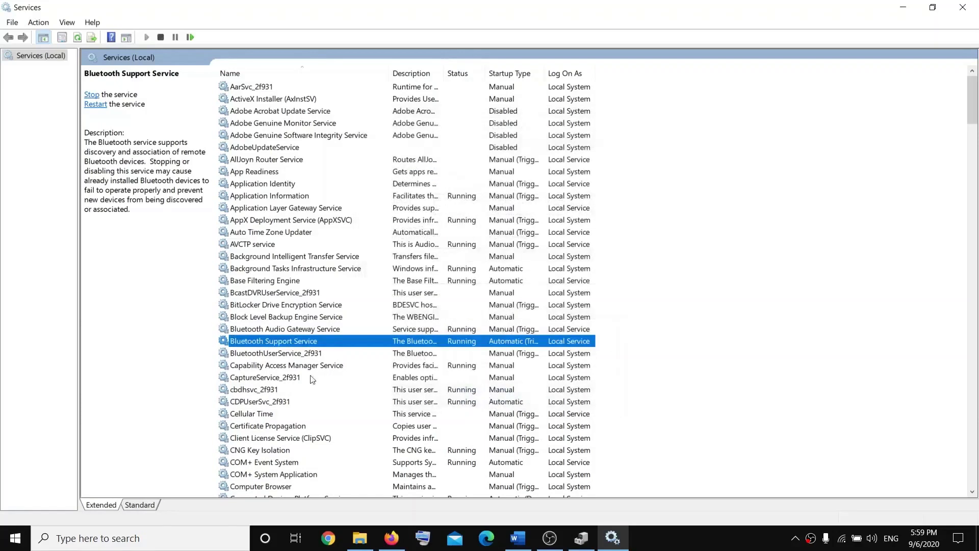
Re-enable the Intel(R) Wireless Bluetooth(R) adapter in Device Manager
{"action": "left_click", "coordinate": [582, 538]}
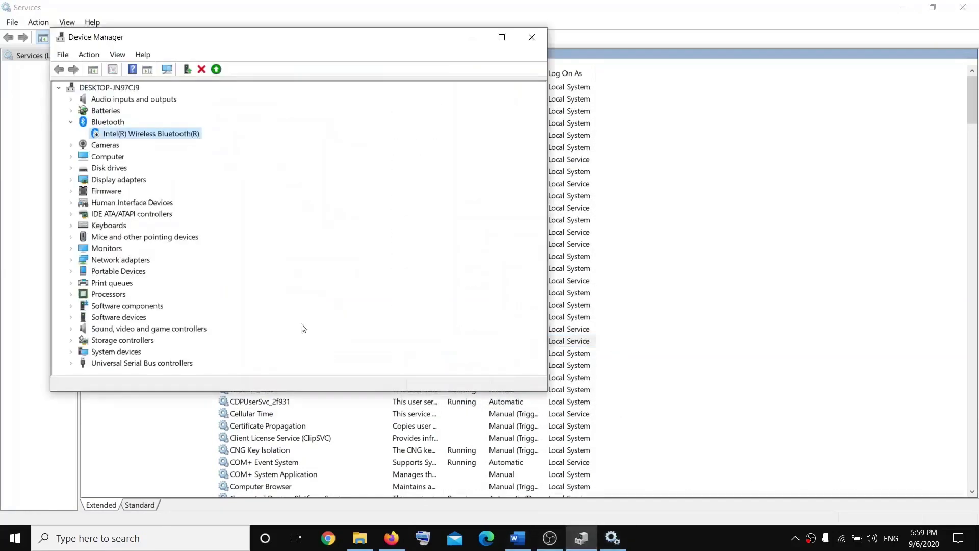
{"action": "right_click", "coordinate": [121, 135]}
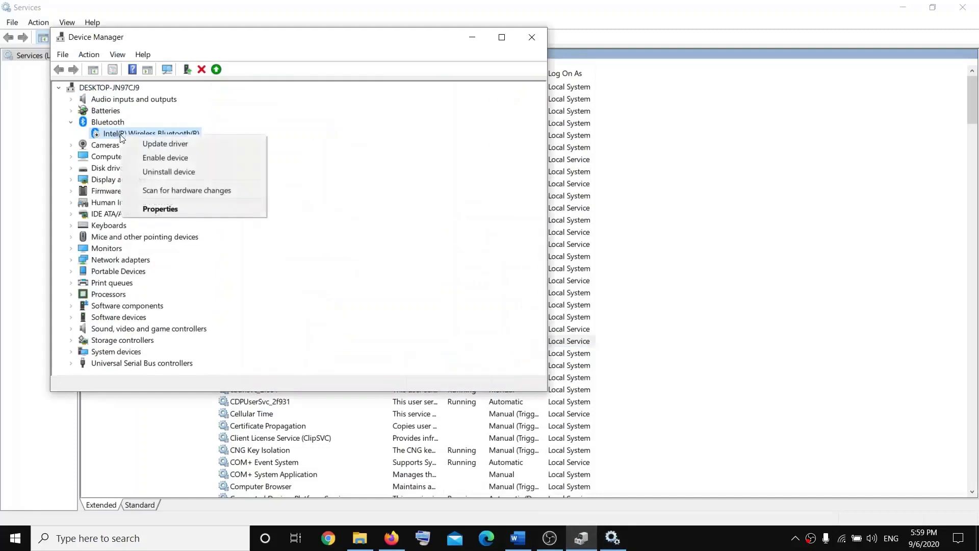
{"action": "left_click", "coordinate": [170, 159]}
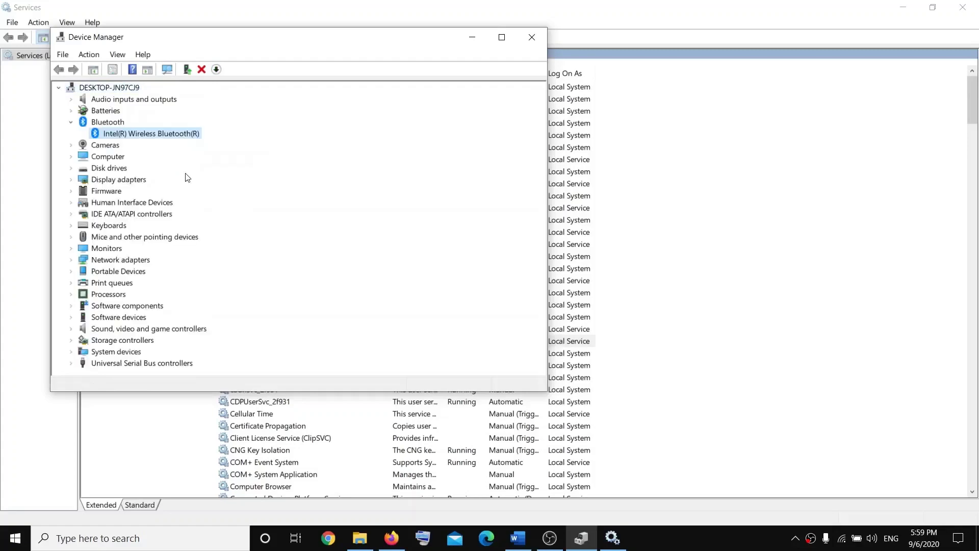
Close Services and Device Manager, then reopen Device Manager from the Win+X menu
{"action": "left_click", "coordinate": [963, 8]}
{"action": "left_click", "coordinate": [532, 45]}
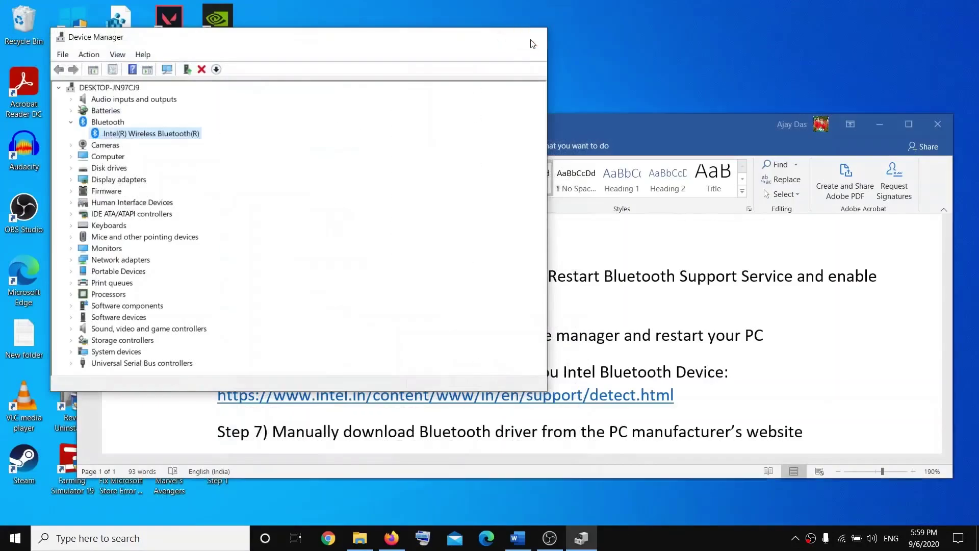
{"action": "right_click", "coordinate": [17, 541]}
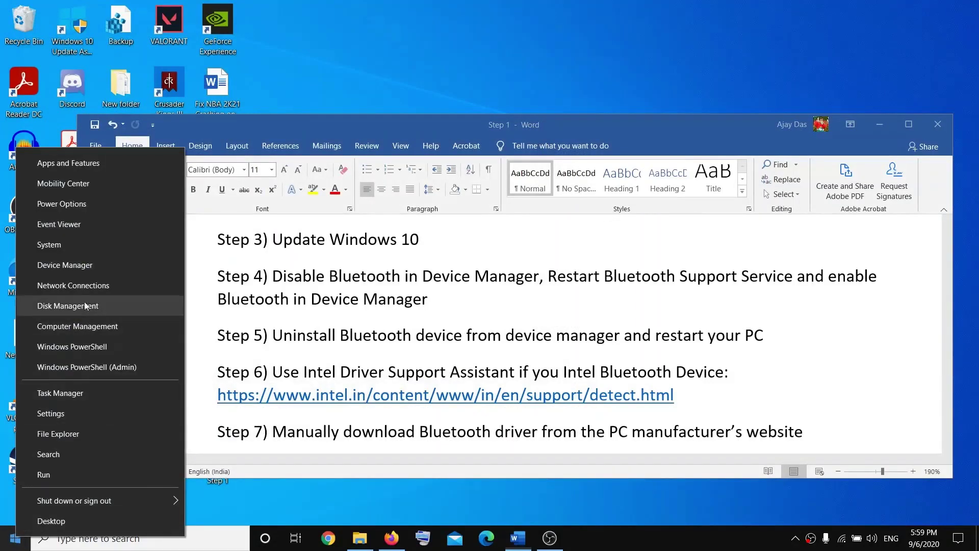
{"action": "left_click", "coordinate": [74, 266]}
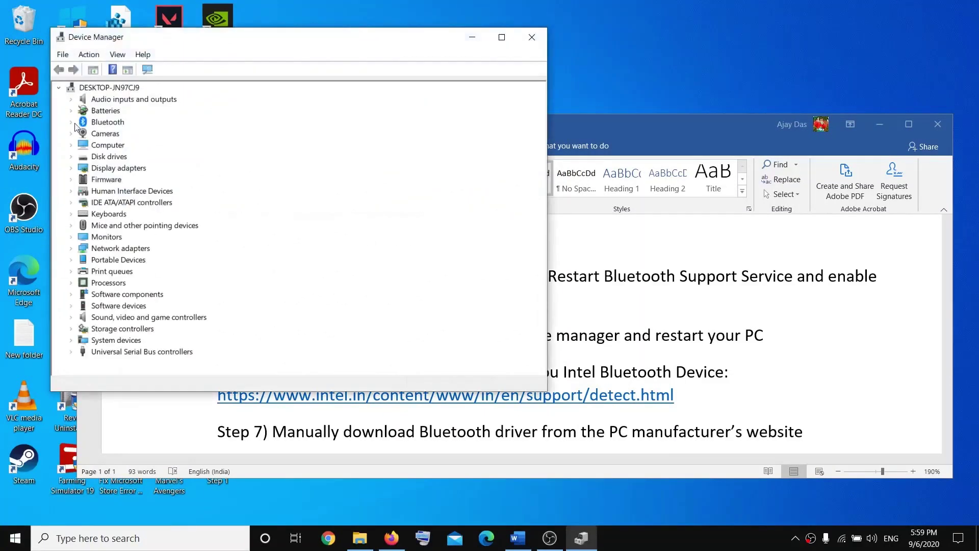
Uninstall the Intel(R) Wireless Bluetooth(R) device under Bluetooth and confirm Uninstall
{"action": "left_click", "coordinate": [71, 122]}
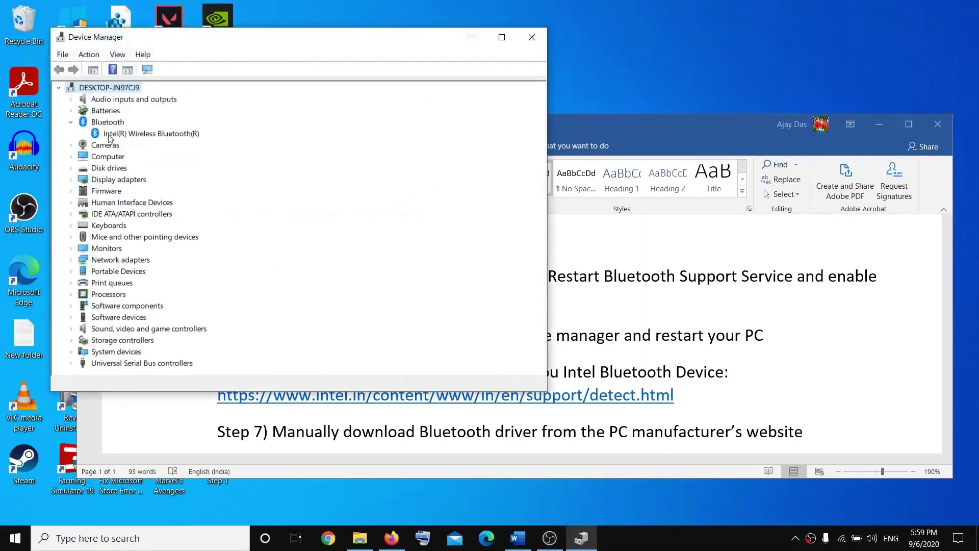
{"action": "right_click", "coordinate": [108, 136]}
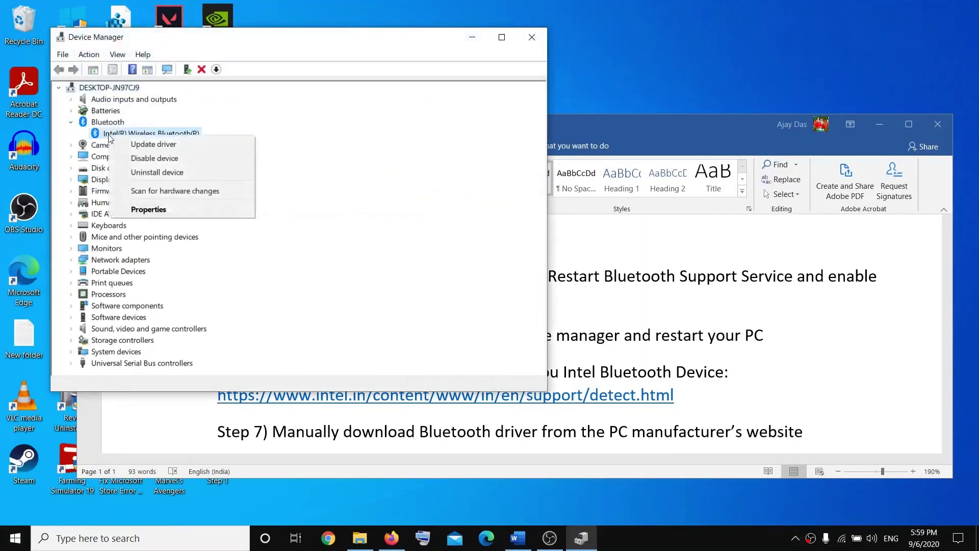
{"action": "left_click", "coordinate": [160, 172]}
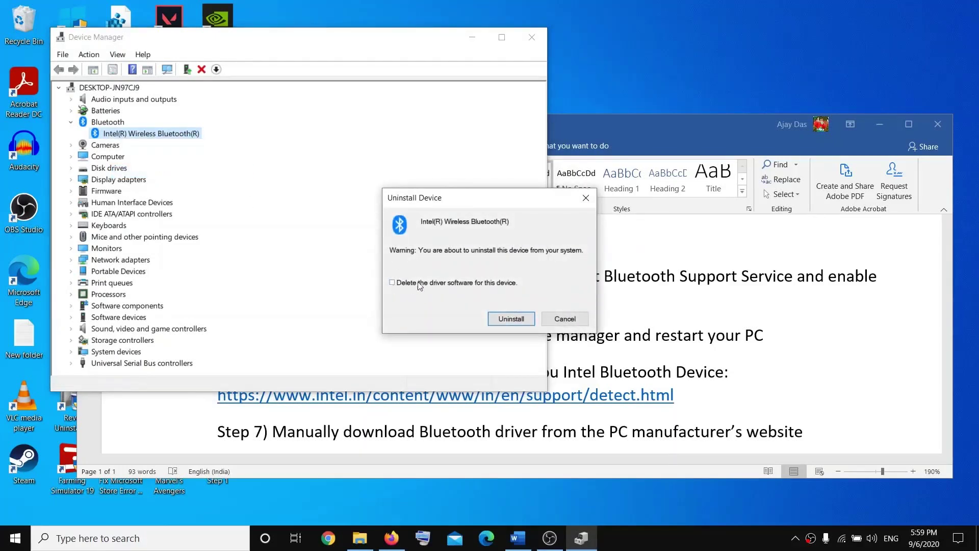
{"action": "left_click", "coordinate": [500, 320]}
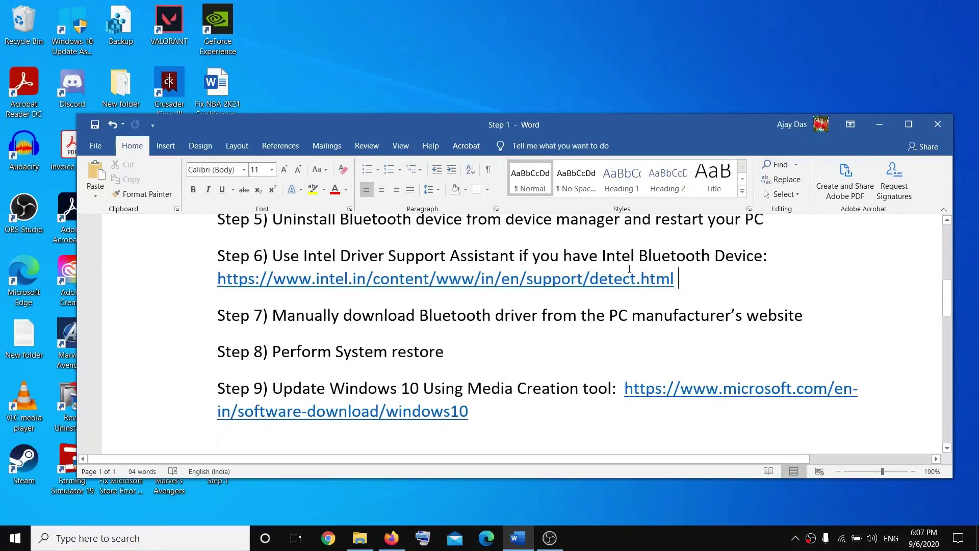
Open the intel.in support link from Step 6 of the Word guide in Chrome
{"action": "left_click", "coordinate": [743, 269]}
{"action": "left_click", "coordinate": [653, 280], "text": "ctrl"}
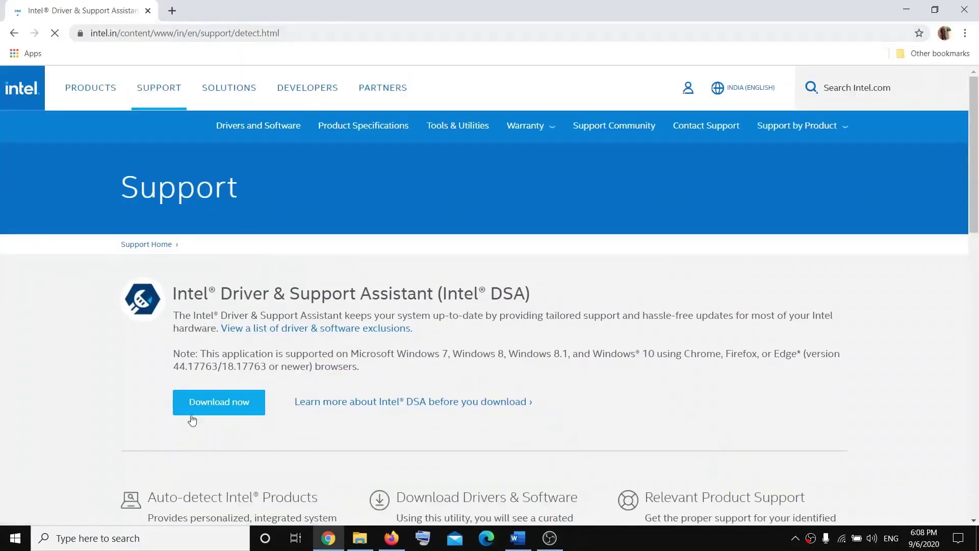
Download and install Intel Driver & Support Assistant, accepting the license, then launch it
{"action": "left_click", "coordinate": [192, 416]}
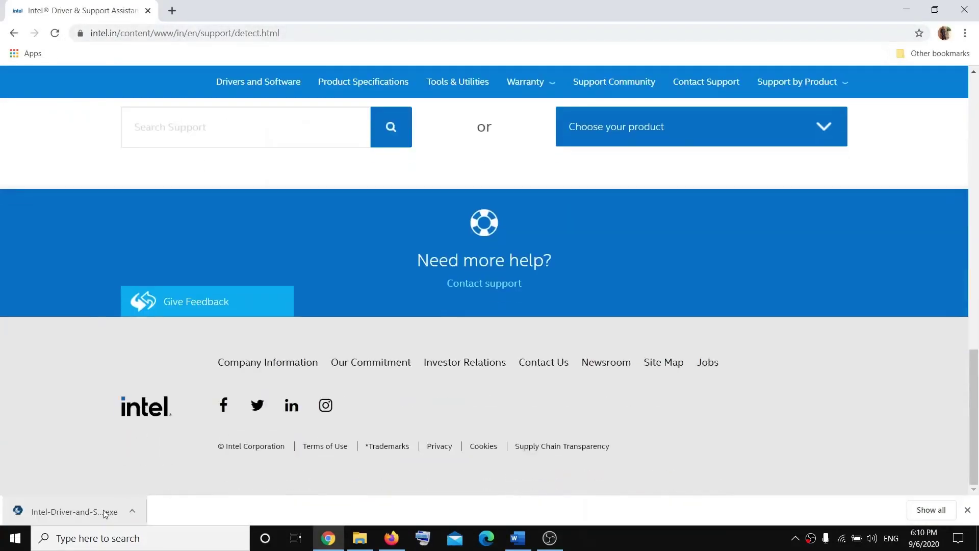
{"action": "left_click", "coordinate": [80, 509]}
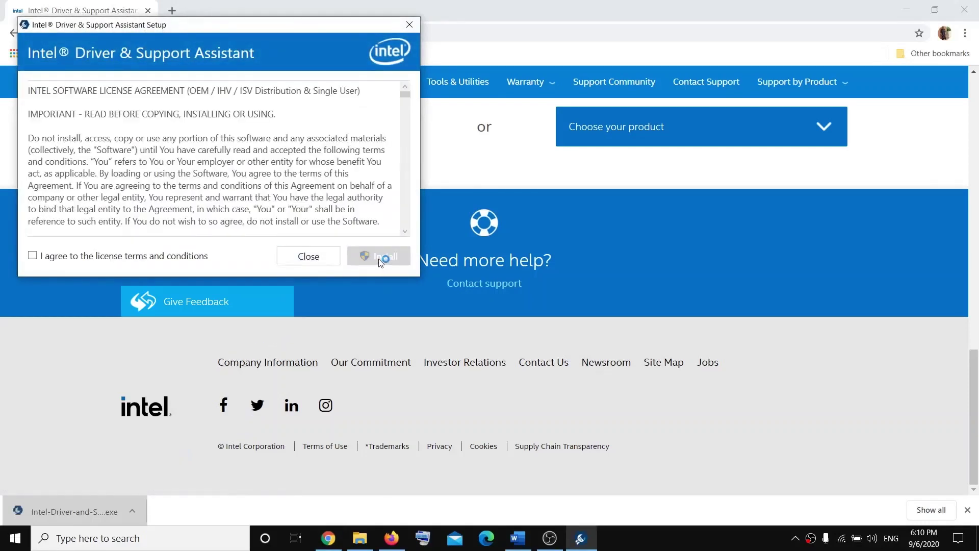
{"action": "left_click", "coordinate": [32, 255]}
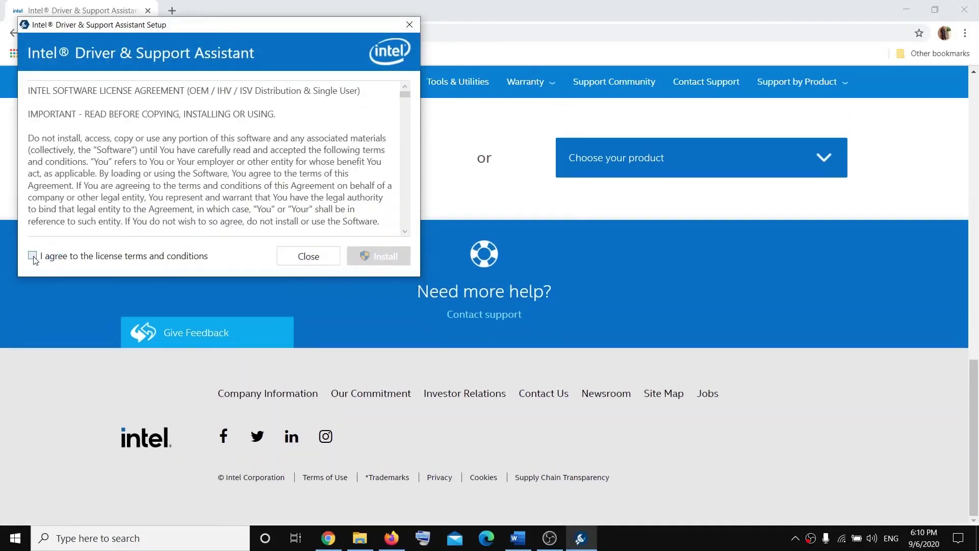
{"action": "left_click", "coordinate": [384, 257]}
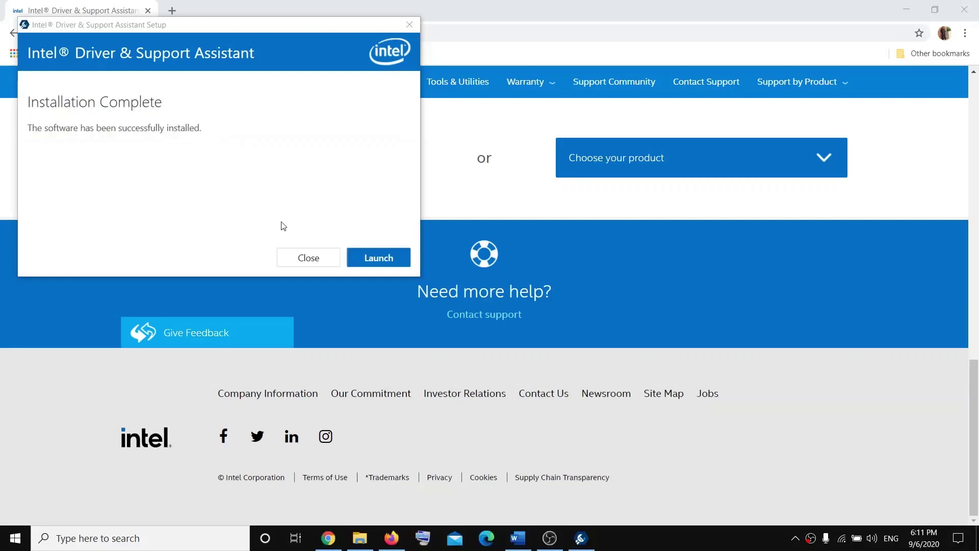
{"action": "left_click", "coordinate": [382, 264]}
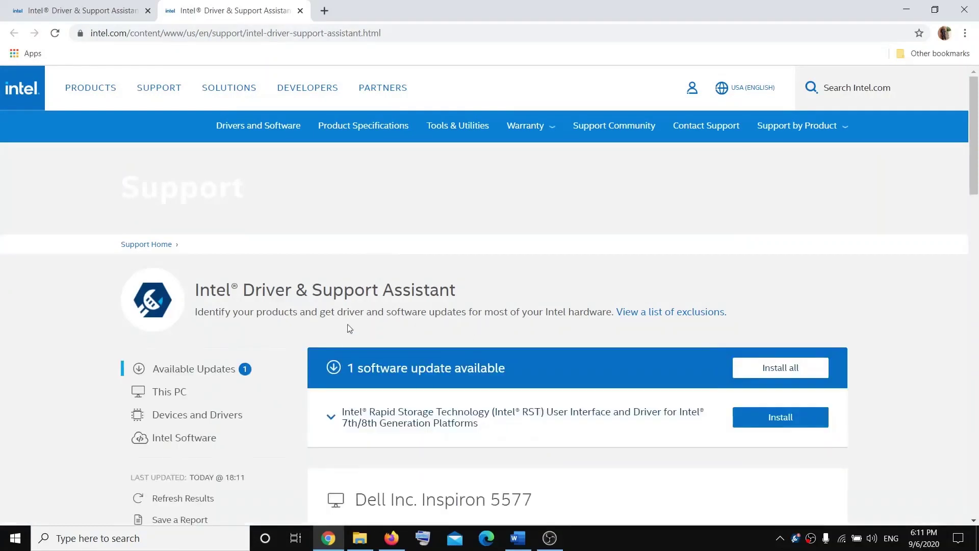
Install the Intel Rapid Storage Technology (Intel RST) driver update
{"action": "left_click", "coordinate": [790, 423]}
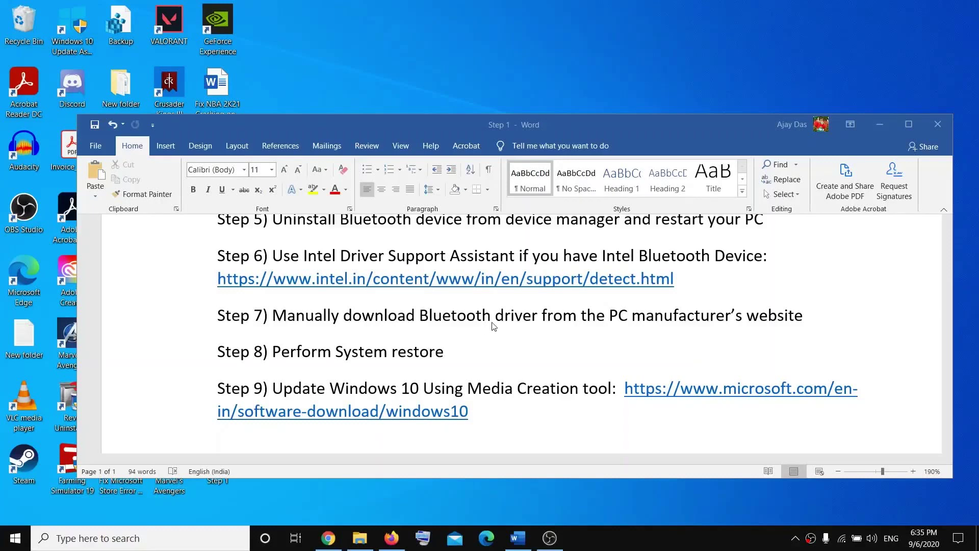
Highlight 'driver from the PC manufacturer's website' in the guide's Step 7 line
{"action": "left_click", "coordinate": [687, 319]}
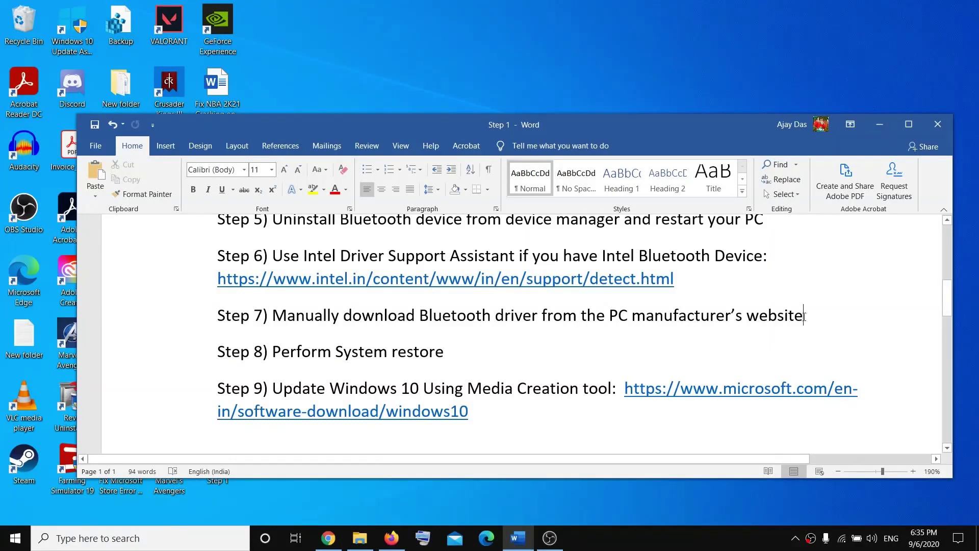
{"action": "left_click_drag", "start_coordinate": [804, 318], "coordinate": [497, 321]}
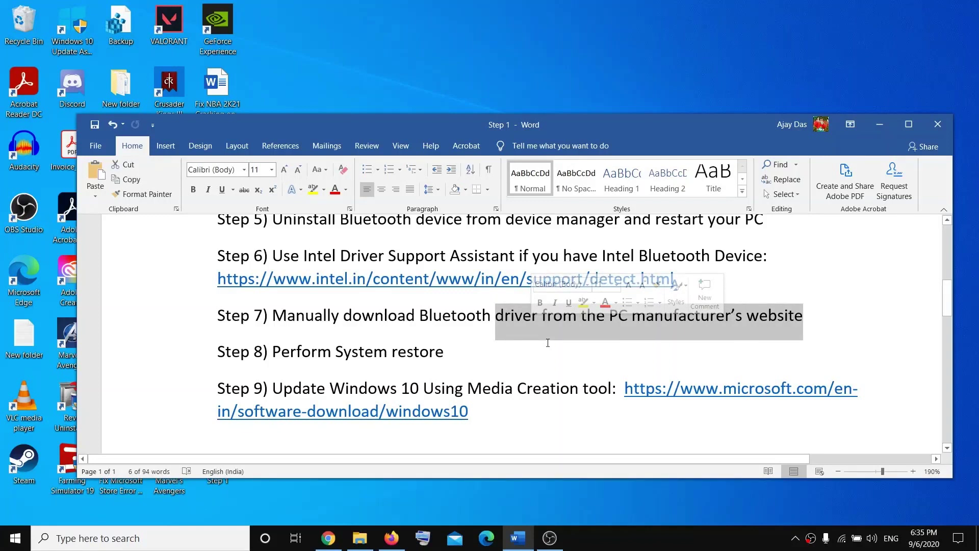
{"action": "left_click", "coordinate": [463, 329]}
Bring up the Dell drivers page and scroll to the Network drivers with the Intel 3165 and 7265 Bluetooth Driver
{"action": "left_click", "coordinate": [329, 539]}
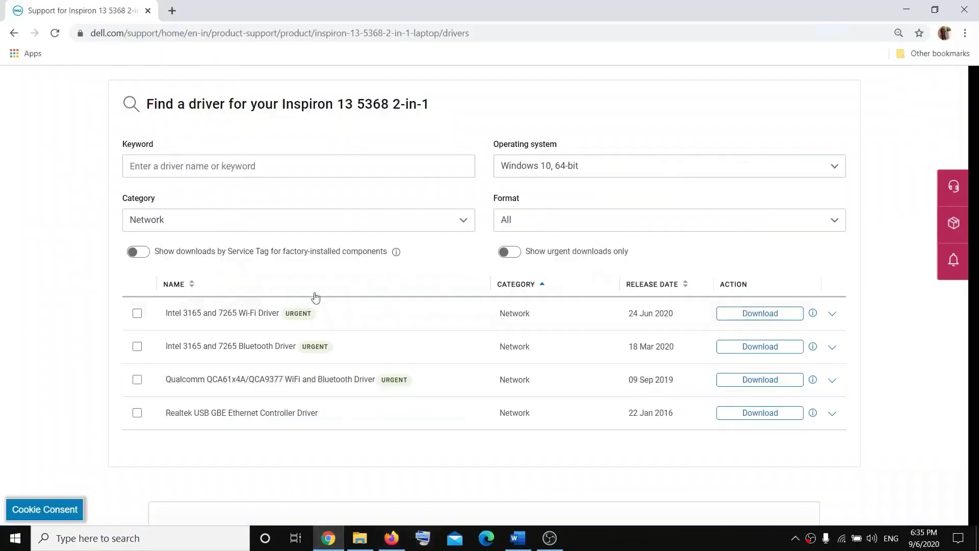
{"action": "scroll", "coordinate": [356, 286], "scroll_direction": "up", "scroll_amount": 6}
{"action": "scroll", "coordinate": [422, 286], "scroll_direction": "down", "scroll_amount": 5}
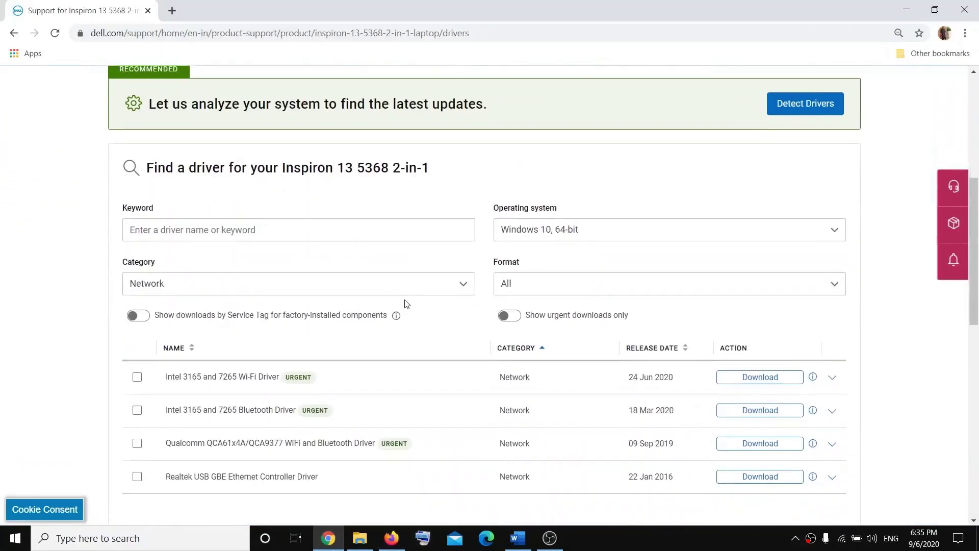
{"action": "scroll", "coordinate": [407, 305], "scroll_direction": "down", "scroll_amount": 1}
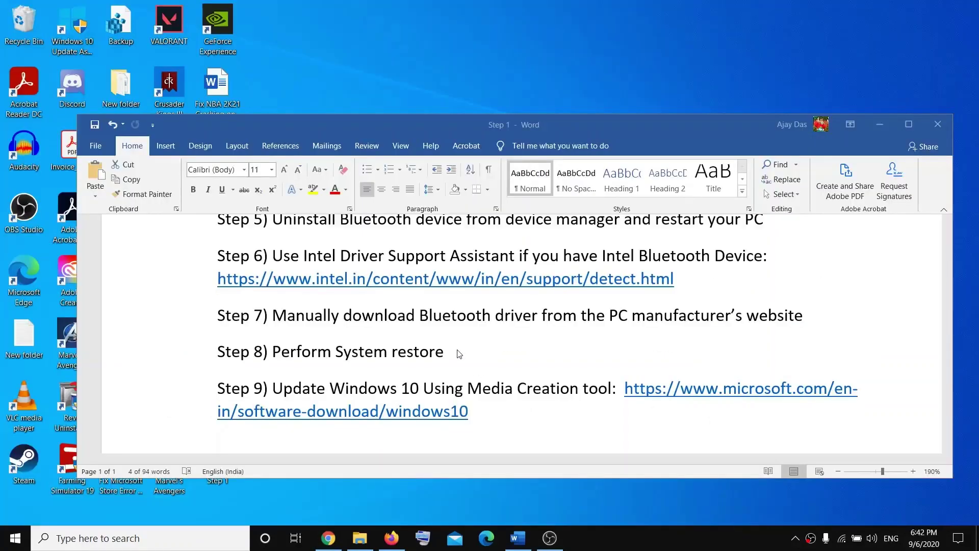
Highlight Step 8 in the Word guide, then search Windows for 'system re'
{"action": "left_click_drag", "start_coordinate": [458, 354], "coordinate": [255, 354]}
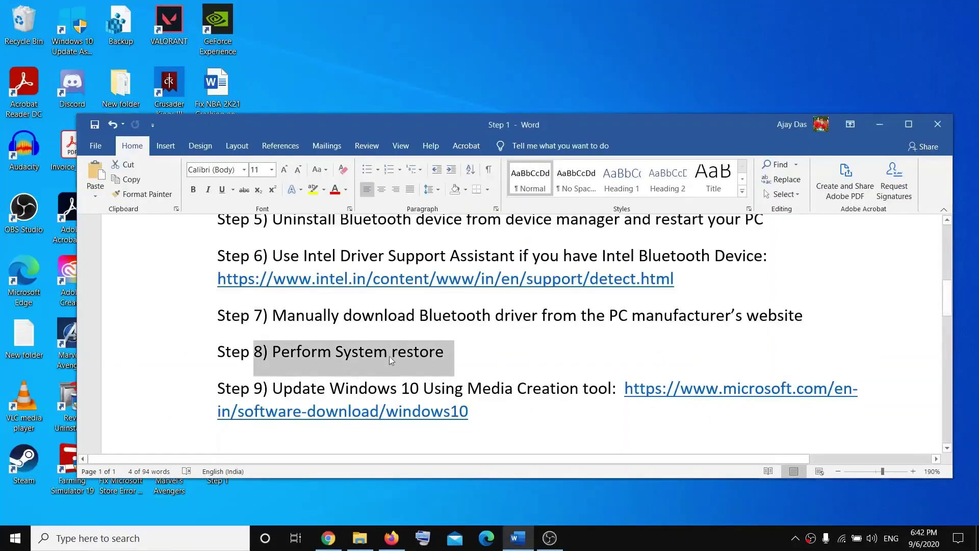
{"action": "left_click", "coordinate": [446, 353]}
{"action": "left_click", "coordinate": [114, 540]}
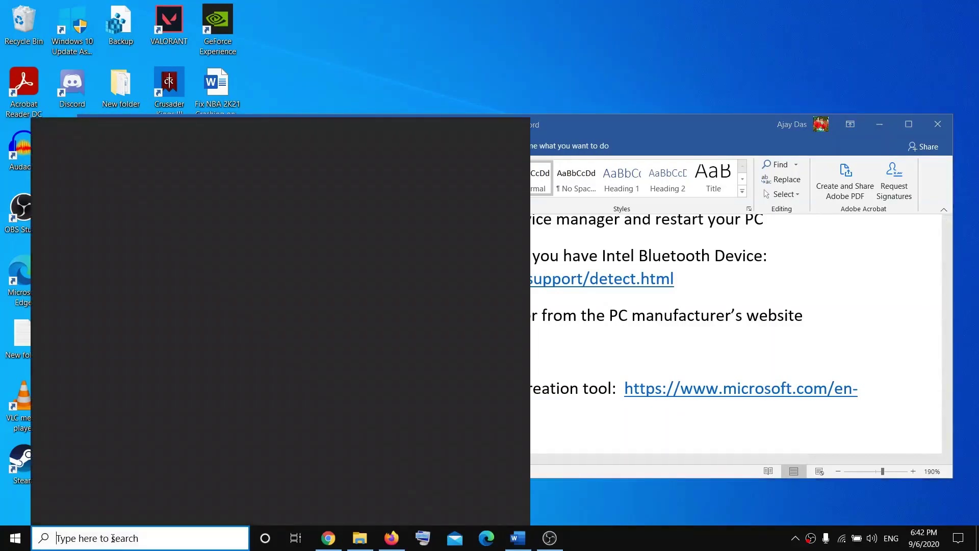
{"action": "type", "text": "system re"}
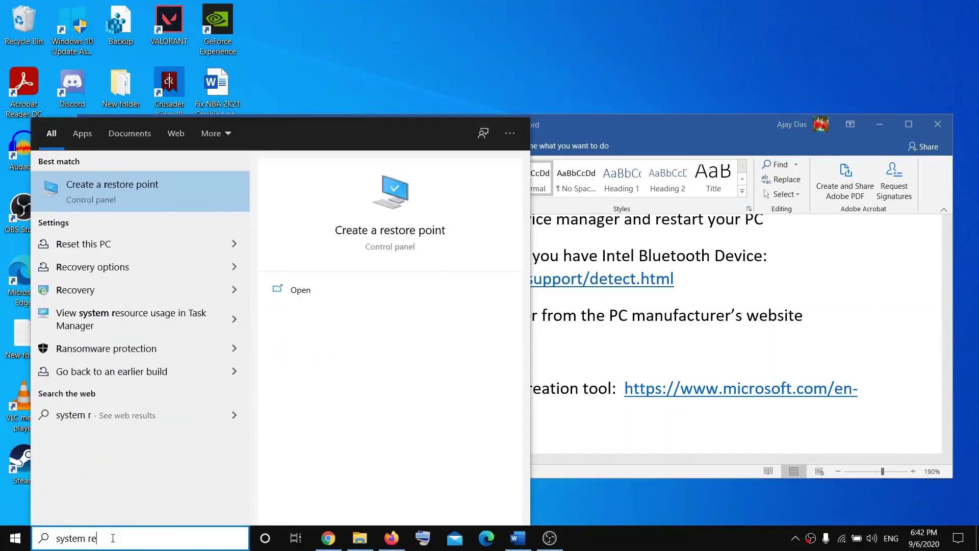
Launch System Restore from Create a restore point and select the 9/5/2020 5:59:02 PM manual restore point
{"action": "left_click", "coordinate": [146, 193]}
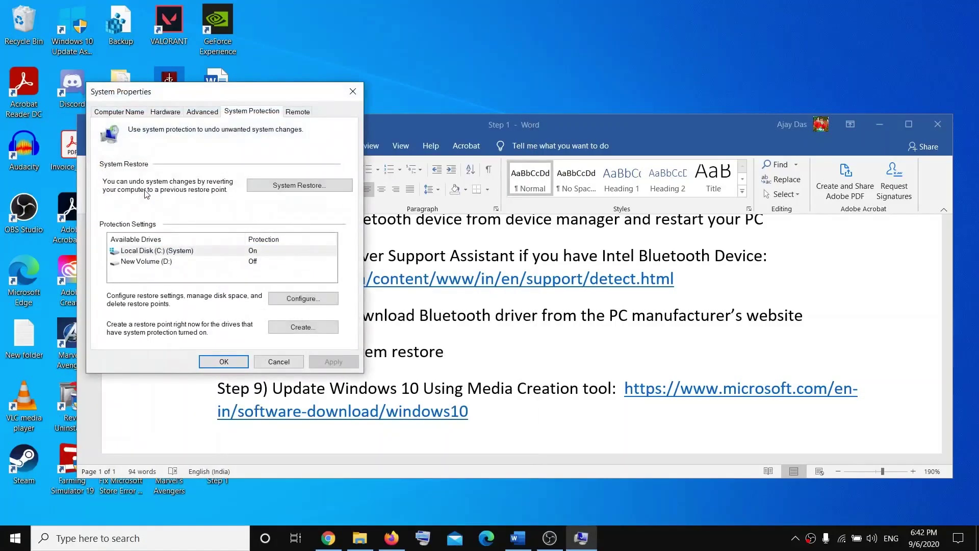
{"action": "left_click", "coordinate": [305, 188]}
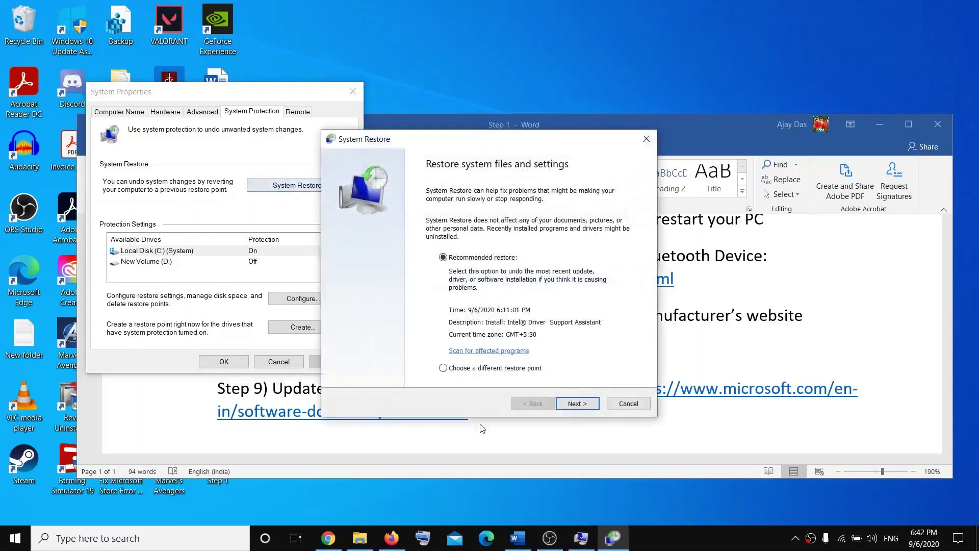
{"action": "left_click", "coordinate": [443, 369]}
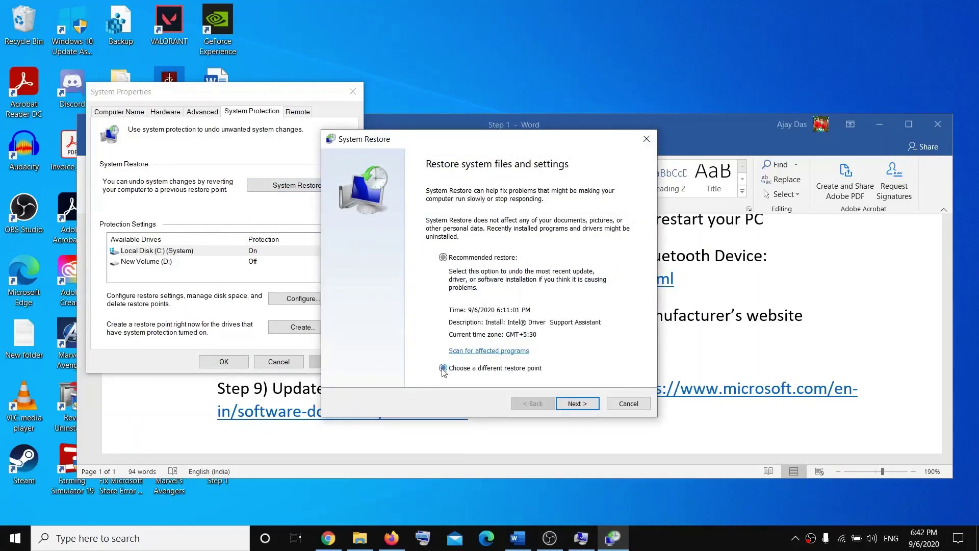
{"action": "left_click", "coordinate": [576, 406]}
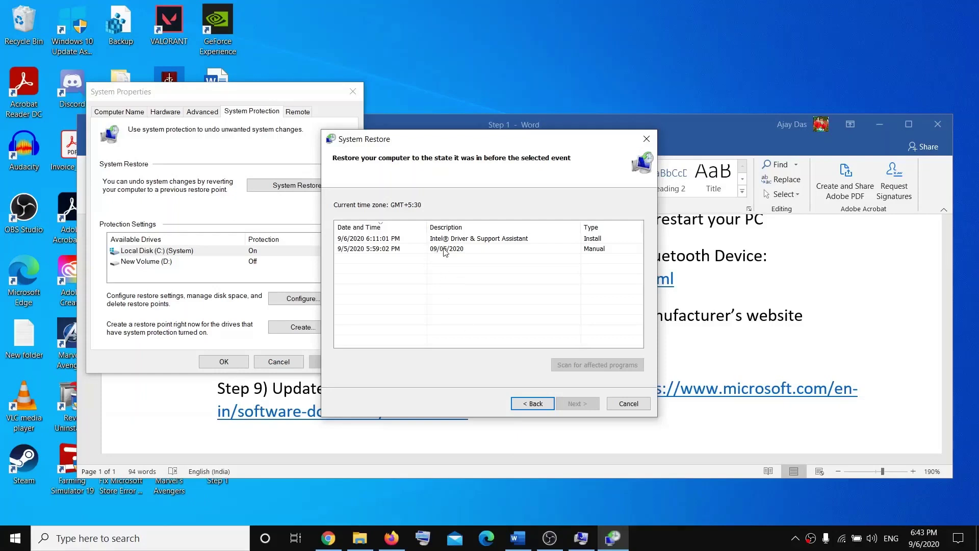
{"action": "left_click", "coordinate": [453, 250]}
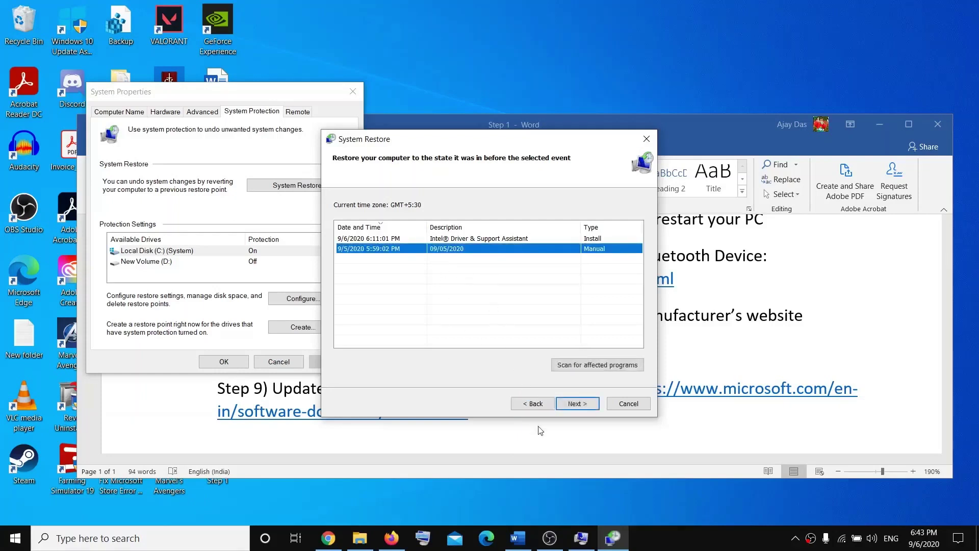
{"action": "left_click", "coordinate": [575, 404]}
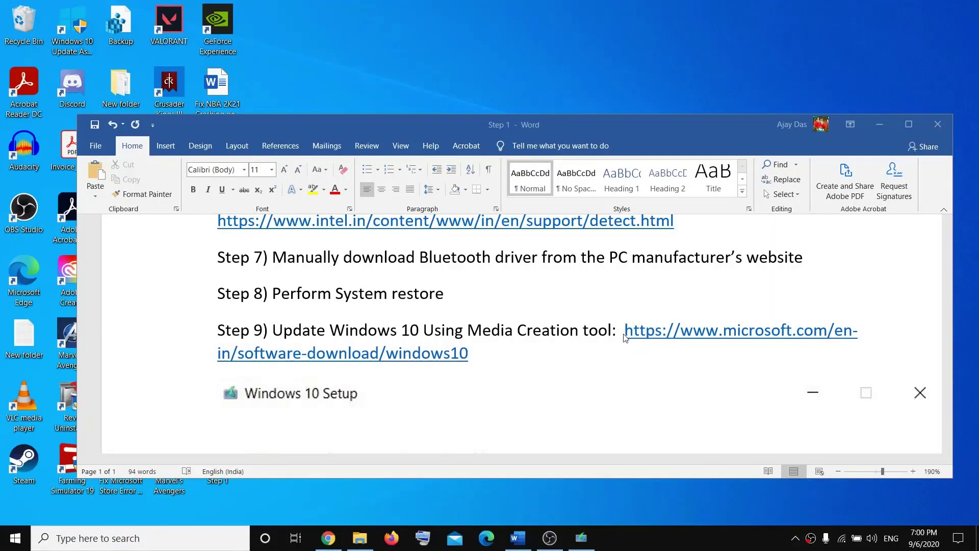
Download the Media Creation Tool from Microsoft's Windows 10 page and minimize Chrome
{"action": "left_click", "coordinate": [327, 544]}
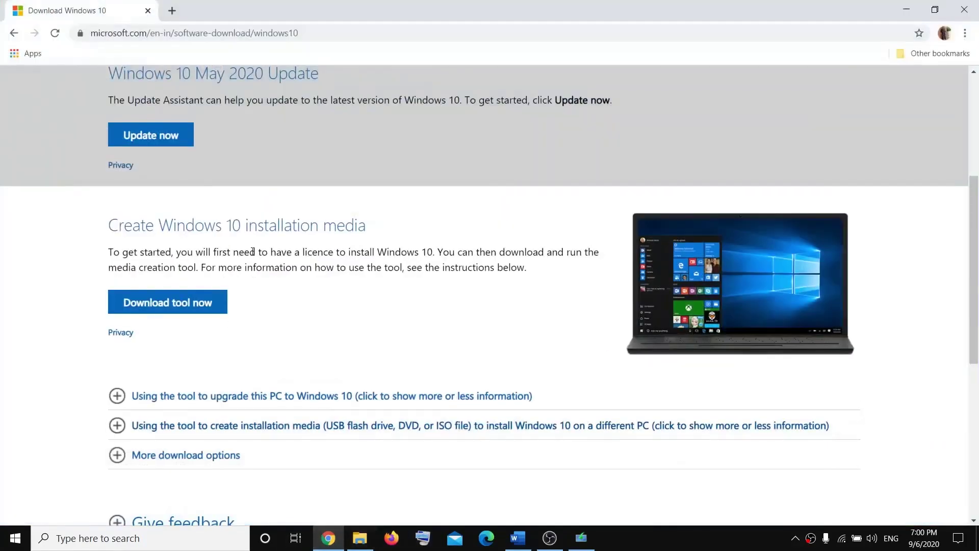
{"action": "left_click", "coordinate": [208, 307]}
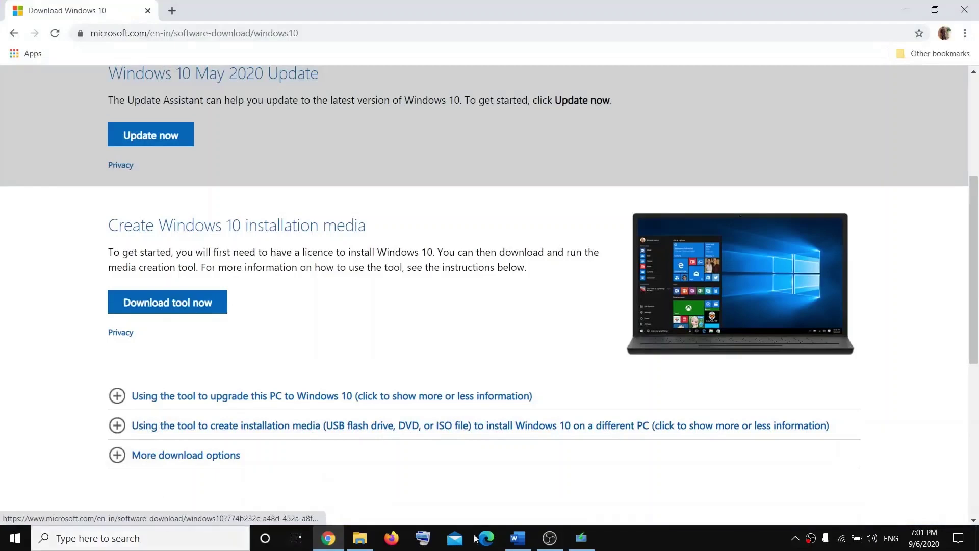
{"action": "left_click", "coordinate": [328, 539]}
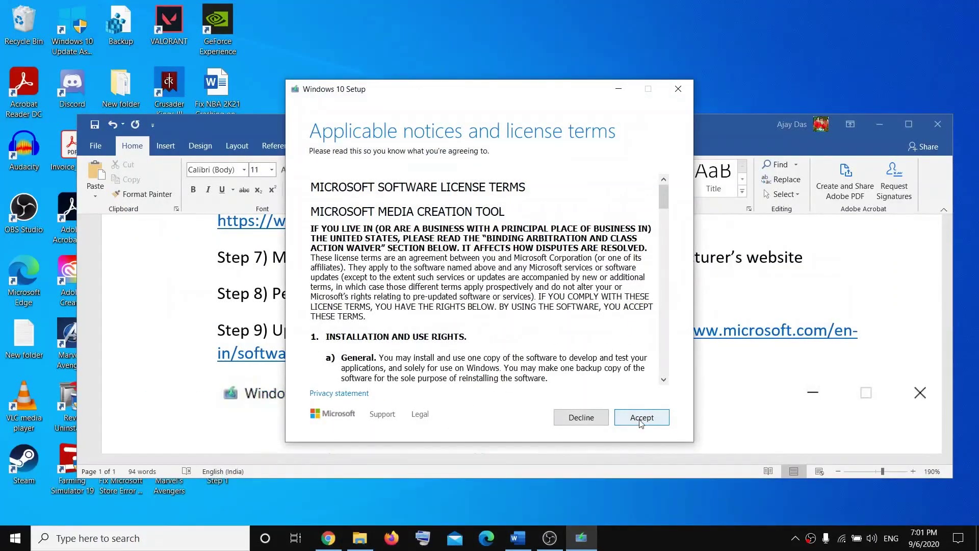
Accept the license terms, upgrade this PC now, then scroll the Word guide's Ready to install screenshots
{"action": "left_click", "coordinate": [641, 419]}
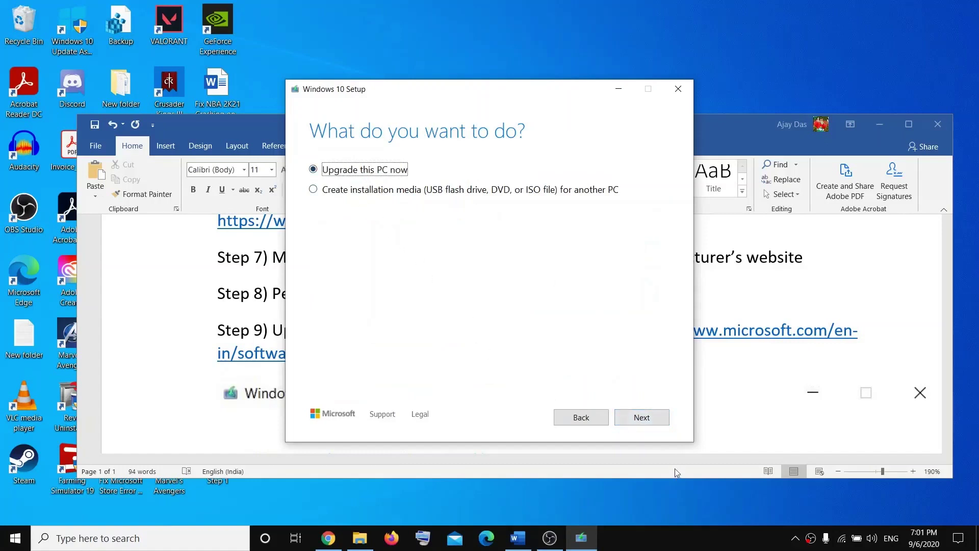
{"action": "left_click", "coordinate": [643, 422]}
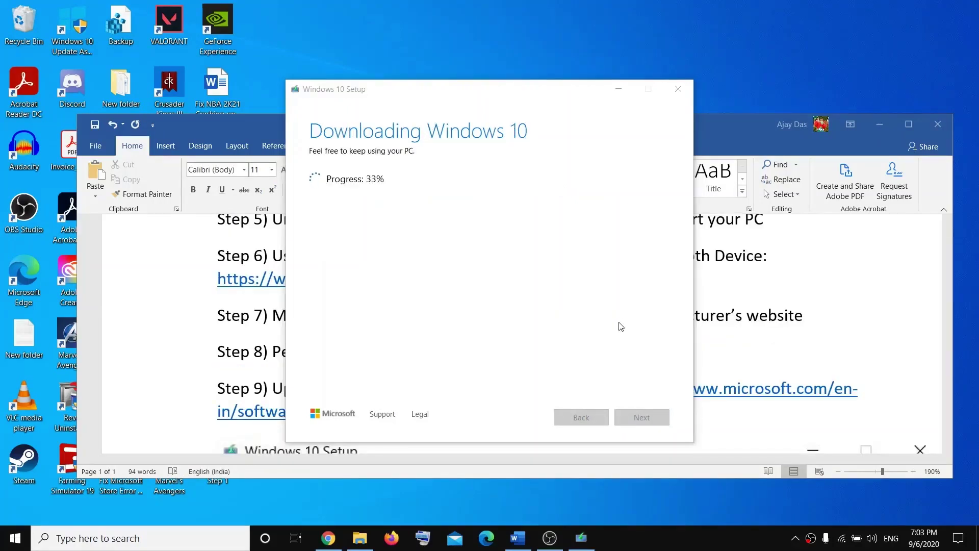
{"action": "left_click", "coordinate": [742, 339]}
{"action": "left_click", "coordinate": [501, 412]}
{"action": "scroll", "coordinate": [501, 412], "scroll_direction": "down", "scroll_amount": 5}
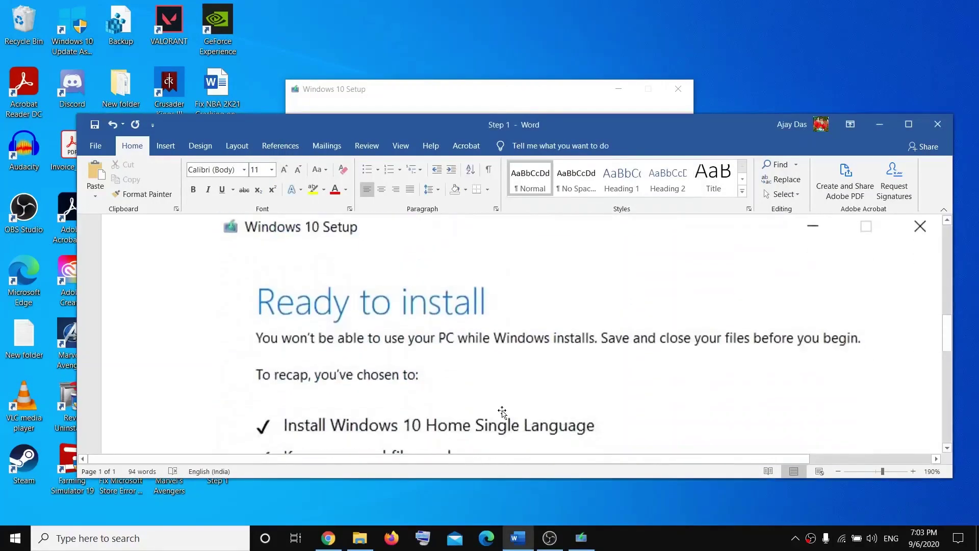
{"action": "scroll", "coordinate": [455, 313], "scroll_direction": "down", "scroll_amount": 2}
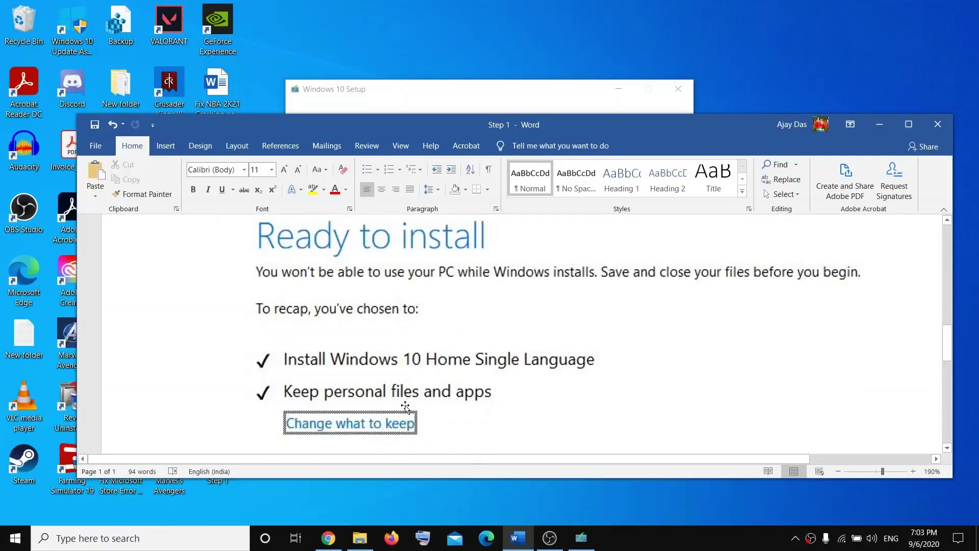
{"action": "scroll", "coordinate": [406, 408], "scroll_direction": "down", "scroll_amount": 1}
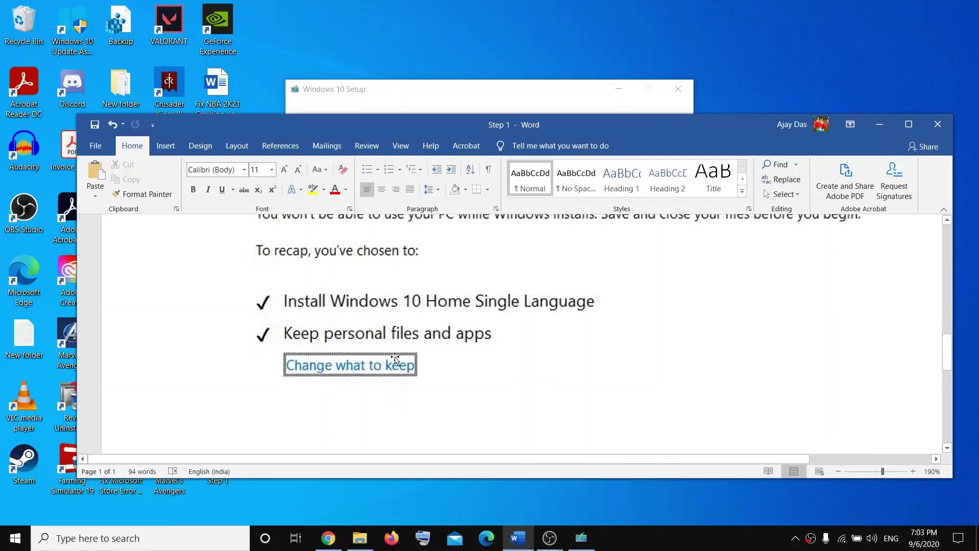
{"action": "scroll", "coordinate": [424, 363], "scroll_direction": "down", "scroll_amount": 1}
{"action": "scroll", "coordinate": [426, 365], "scroll_direction": "down", "scroll_amount": 3}
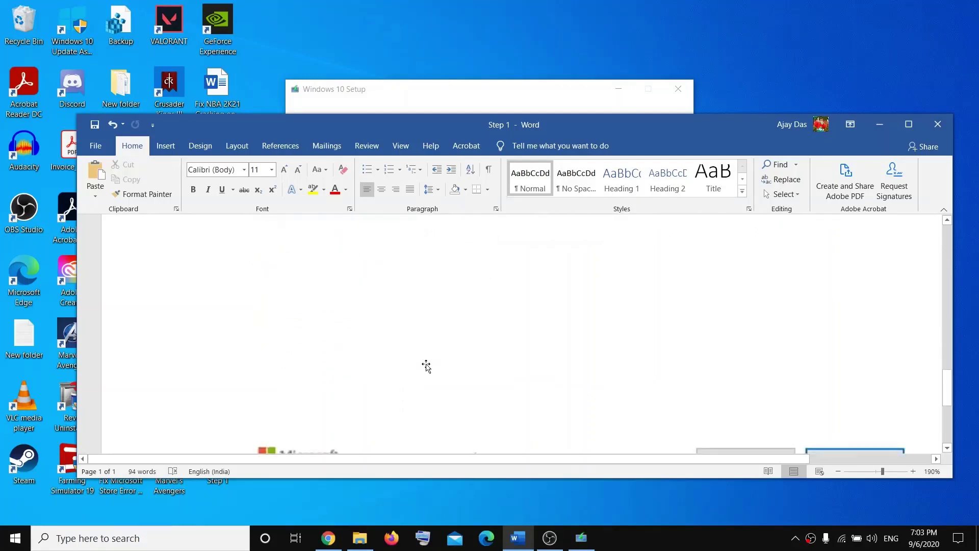